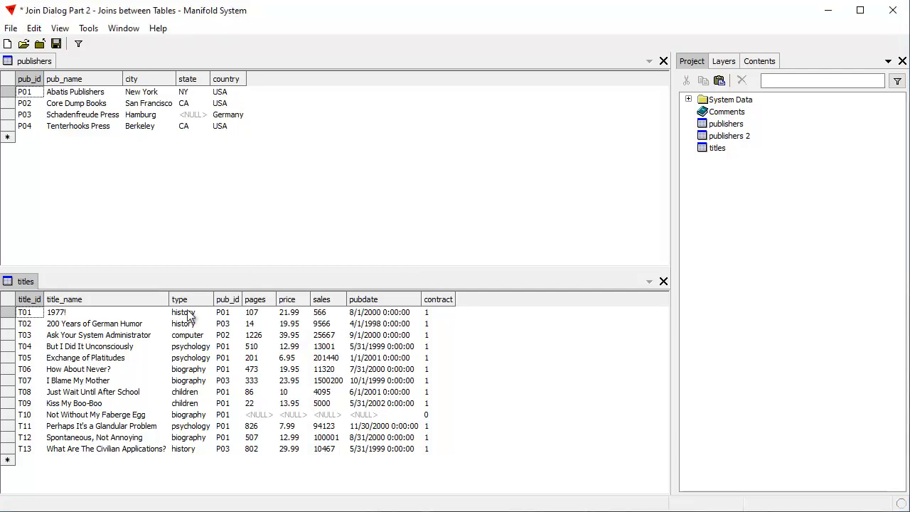
Open the Join dialog for the titles table and match its pub_id field as equal to pub_id in the publishers table.
left_click(34, 28)
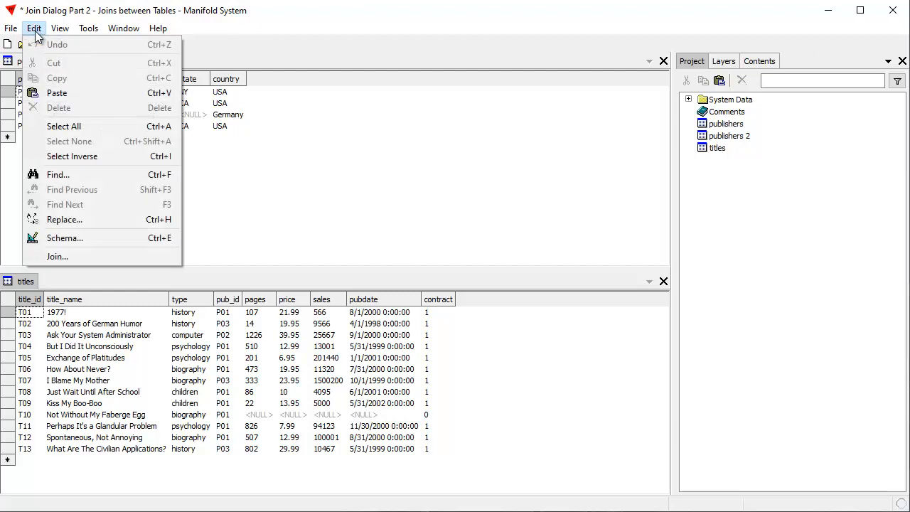
left_click(58, 256)
left_click_drag(375, 97, 576, 68)
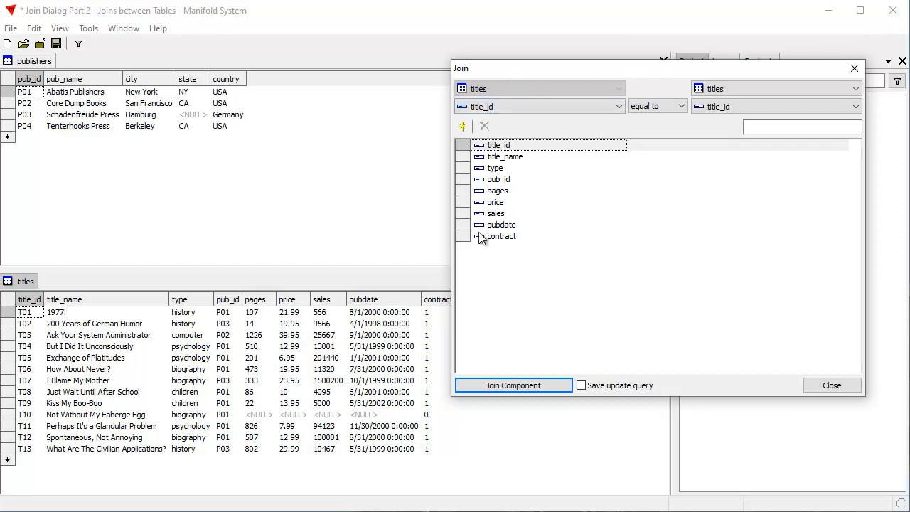
left_click(852, 90)
left_click(749, 103)
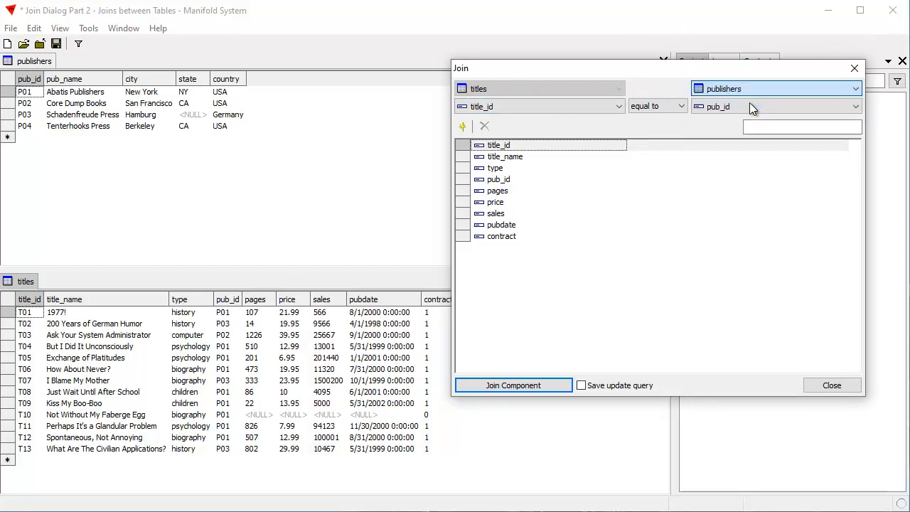
left_click_drag(669, 68, 698, 71)
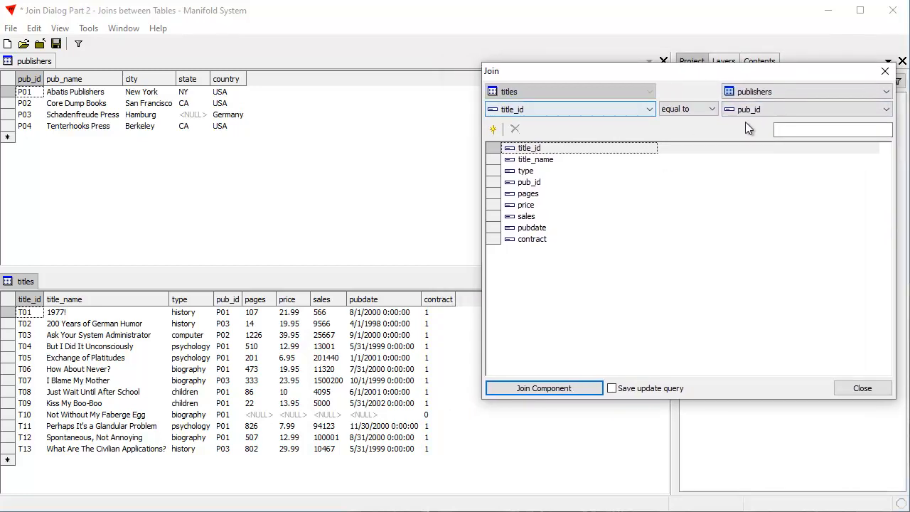
left_click(651, 111)
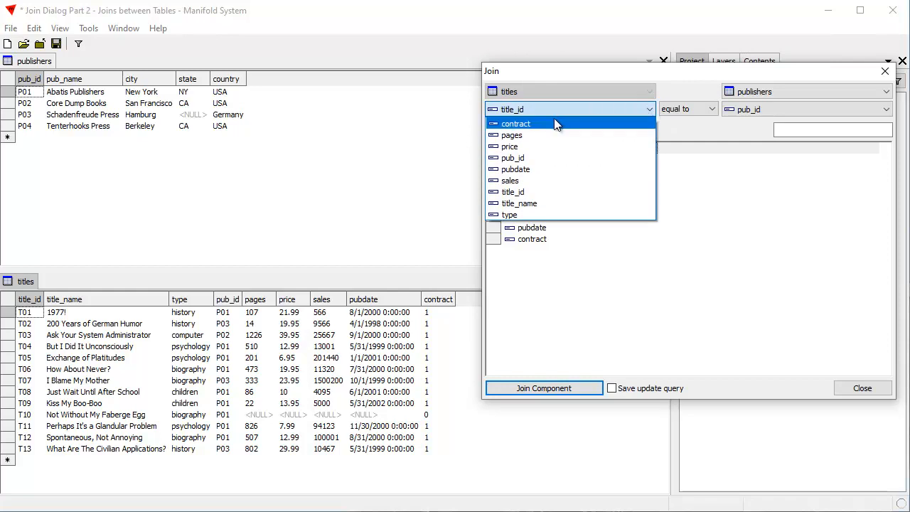
left_click(540, 155)
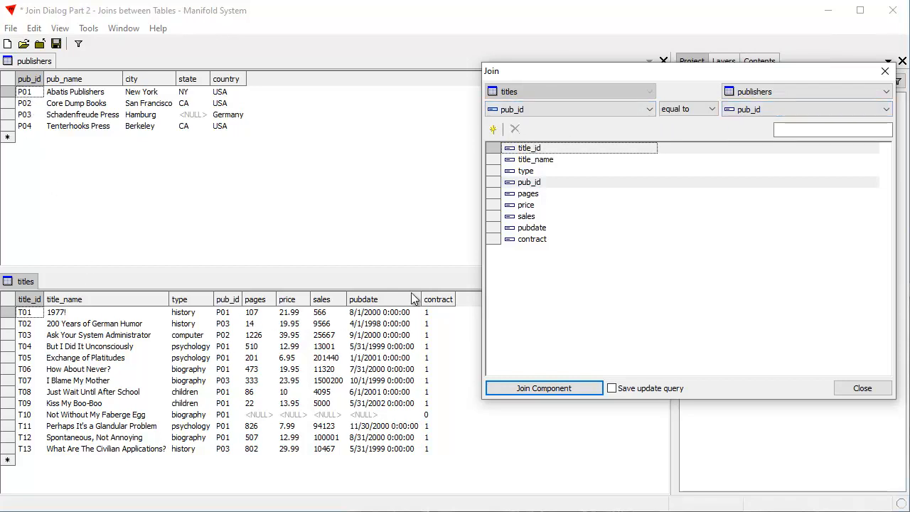
Add pub_name from publishers to titles as a field named publishers, and perform the join with the update query saved.
left_click(496, 131)
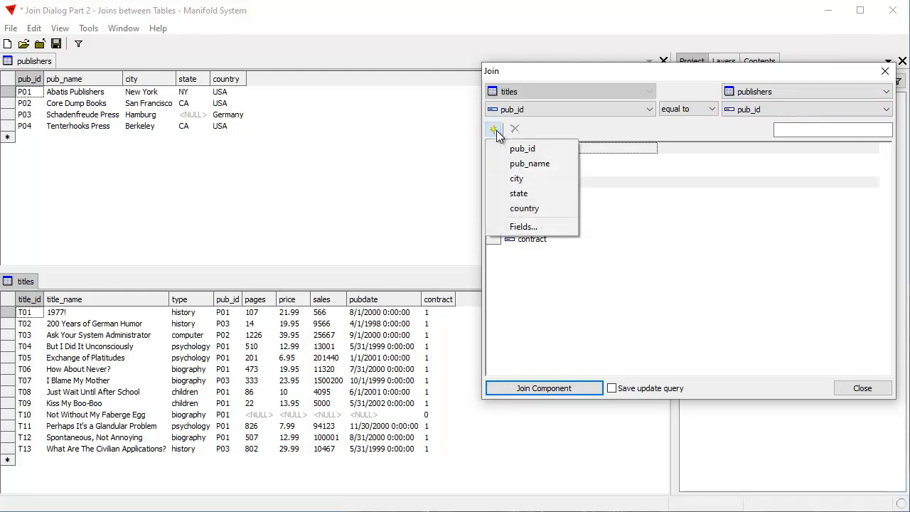
left_click(545, 162)
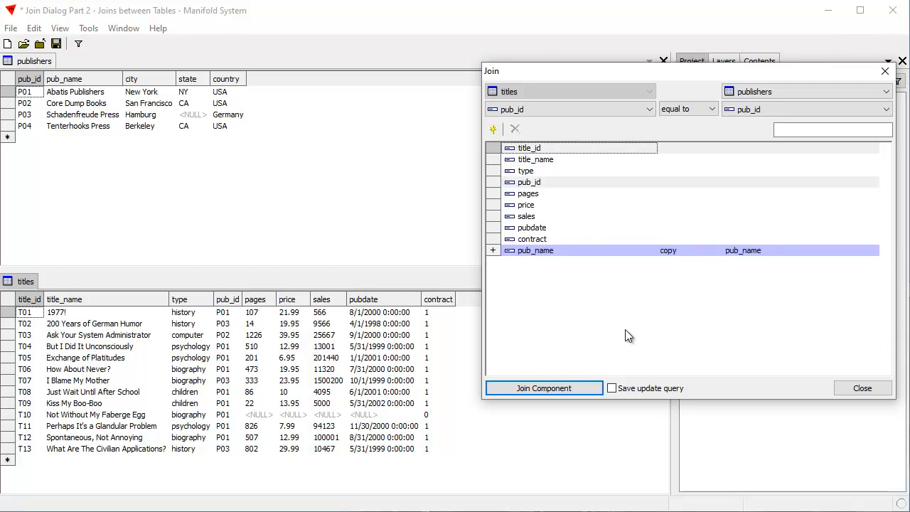
left_click(556, 250)
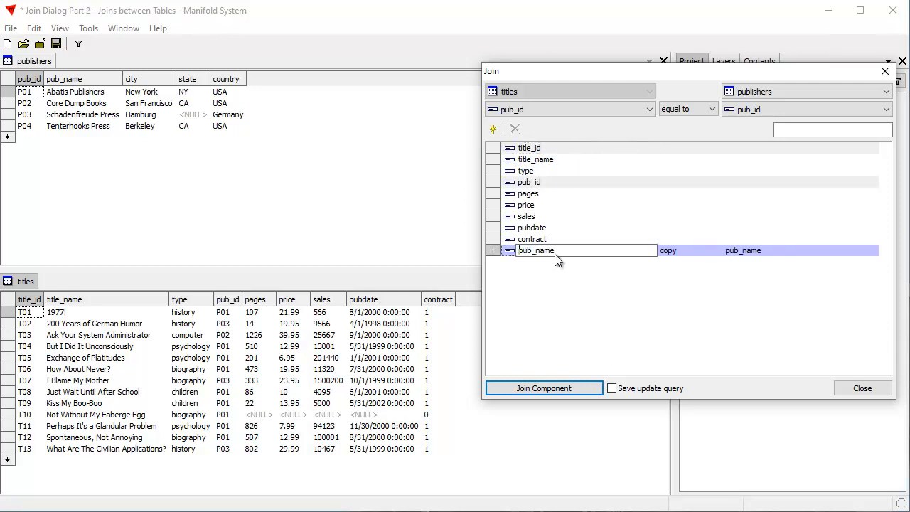
type("pu")
key("Return")
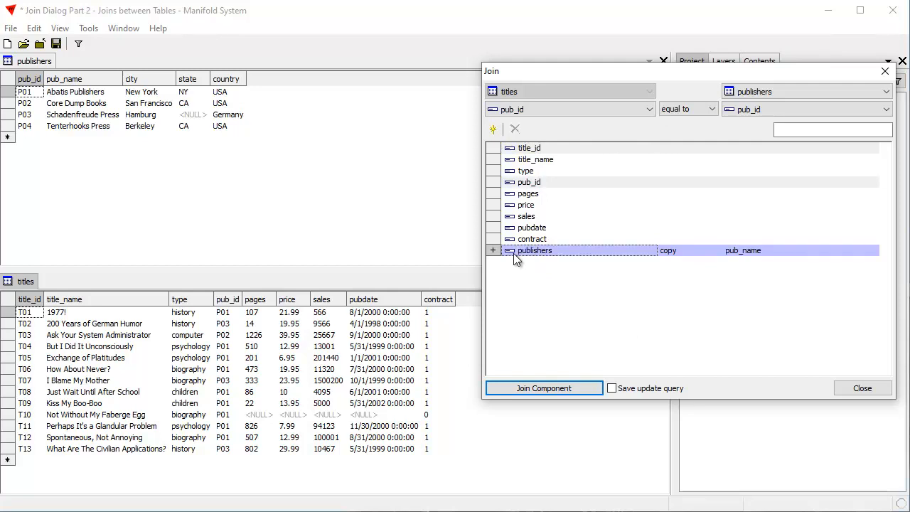
left_click(614, 389)
left_click(577, 388)
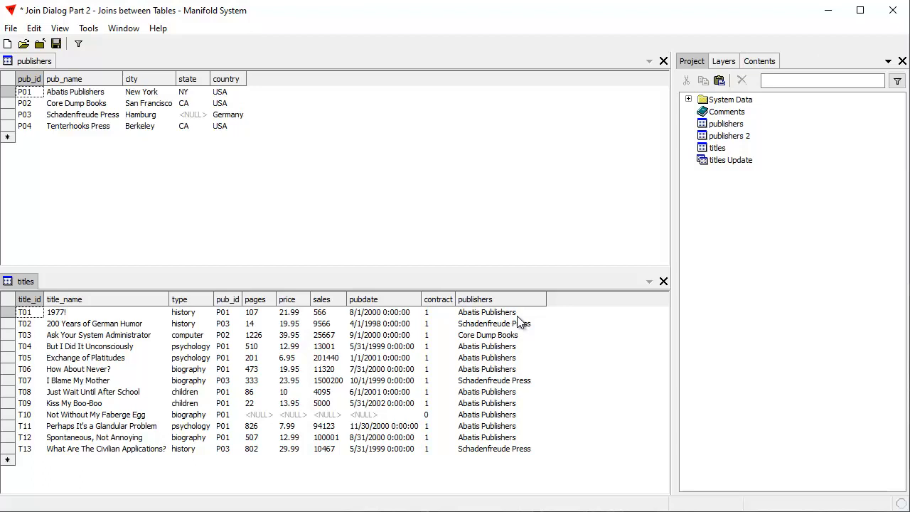
Run the saved titles Update query from the project.
left_click(744, 164)
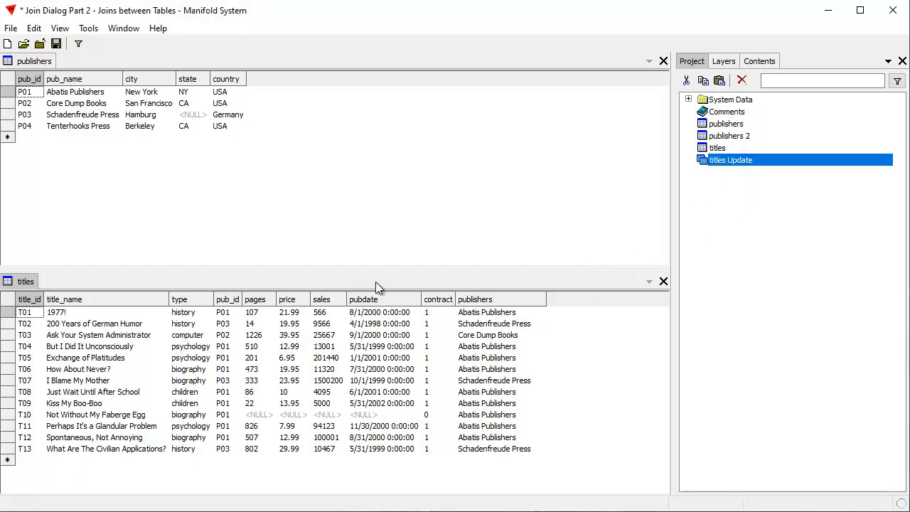
right_click(733, 165)
left_click(790, 268)
Rename publisher P03 to Ease of Use Press in the publishers table.
left_click(91, 116)
double_click(96, 117)
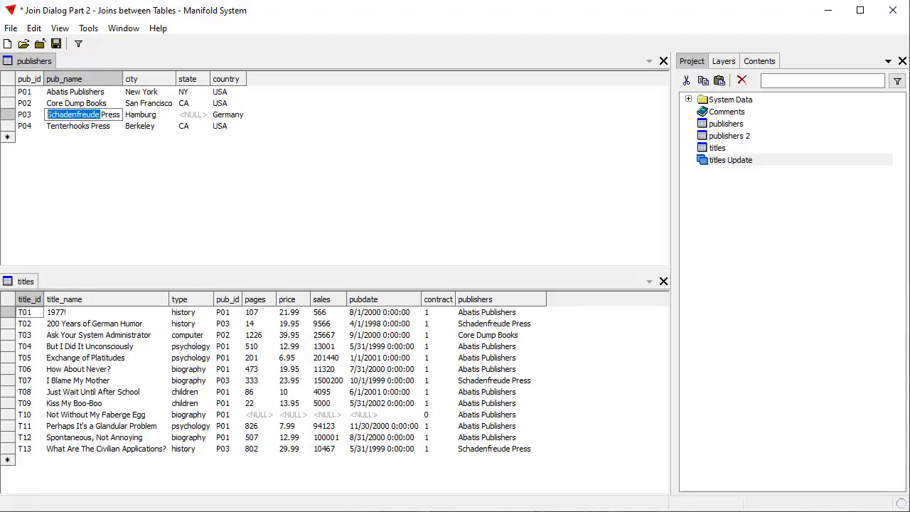
type("Ease of Use")
key("Return")
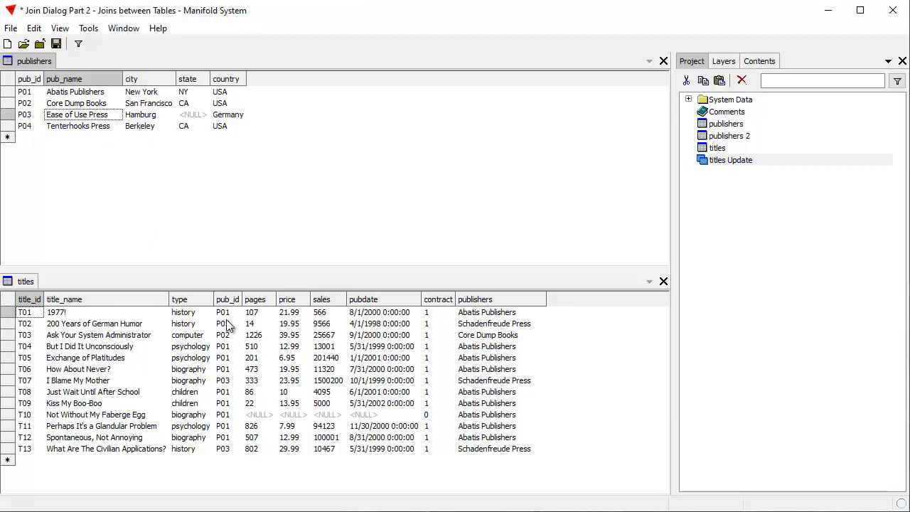
Add a record to the titles table with title_id T14 and title_name A Short History of Yoghurt.
left_click(37, 460)
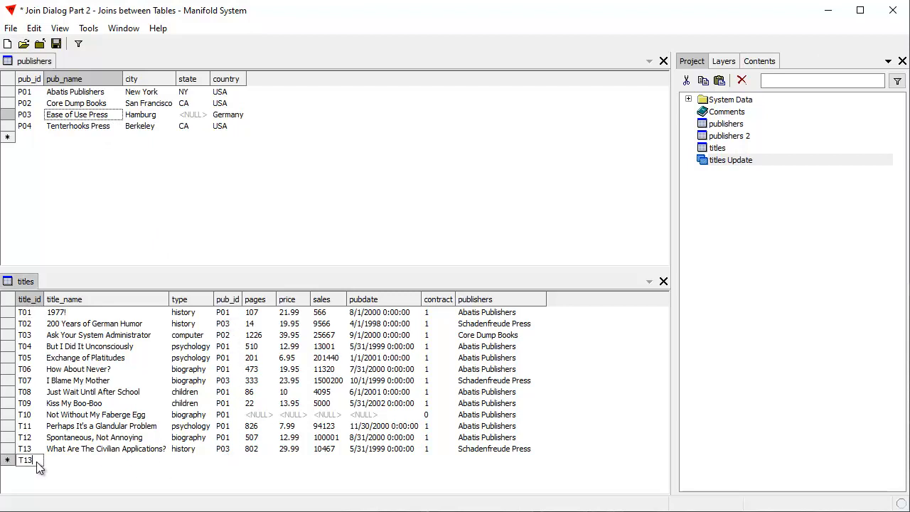
key("Return")
key("Tab")
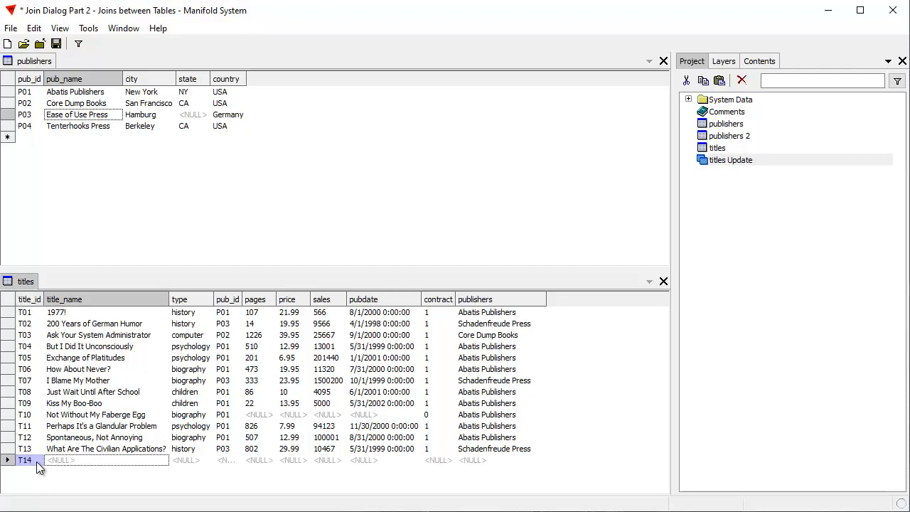
left_click(78, 462)
key("BackSpace")
key("BackSpace")
key("BackSpace")
type("Short History of Yoghurt")
key("Return")
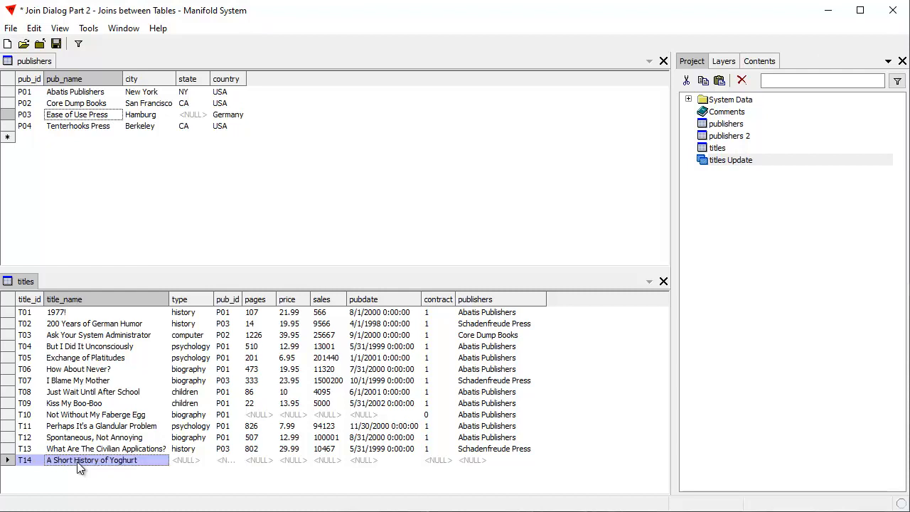
key("ctrl+Return")
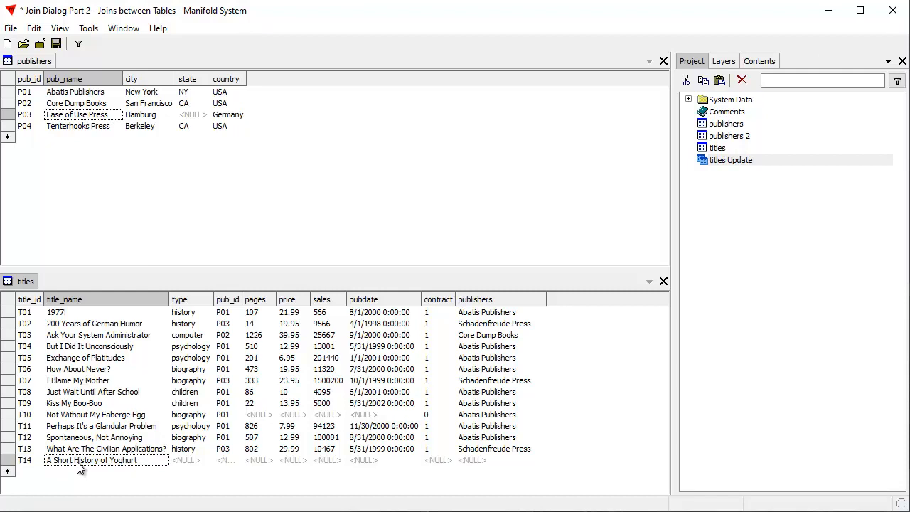
Copy the type value history from record T13 into the type field of T14.
left_click(198, 458)
right_click(189, 449)
left_click(221, 472)
right_click(184, 461)
left_click(219, 503)
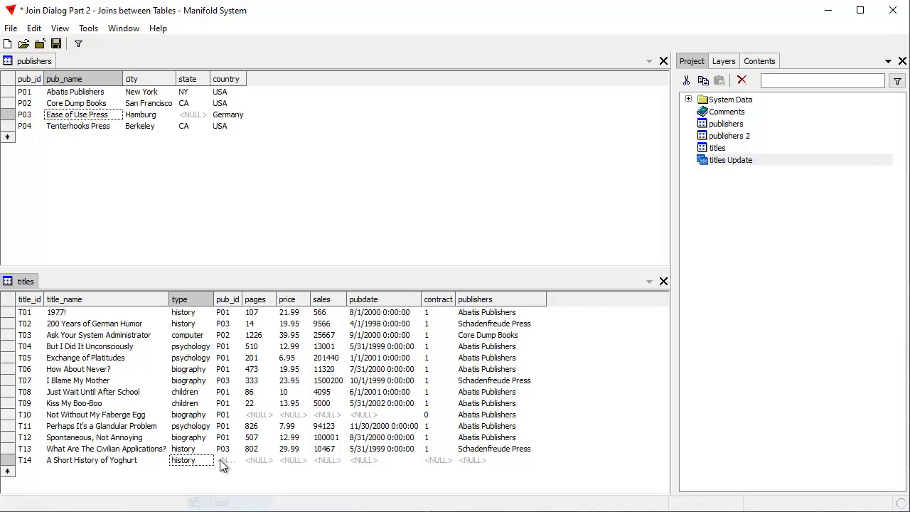
Fill in record T14 with pub_id Po4, pages 1140, price 39.99 and sales 3.
left_click(224, 461)
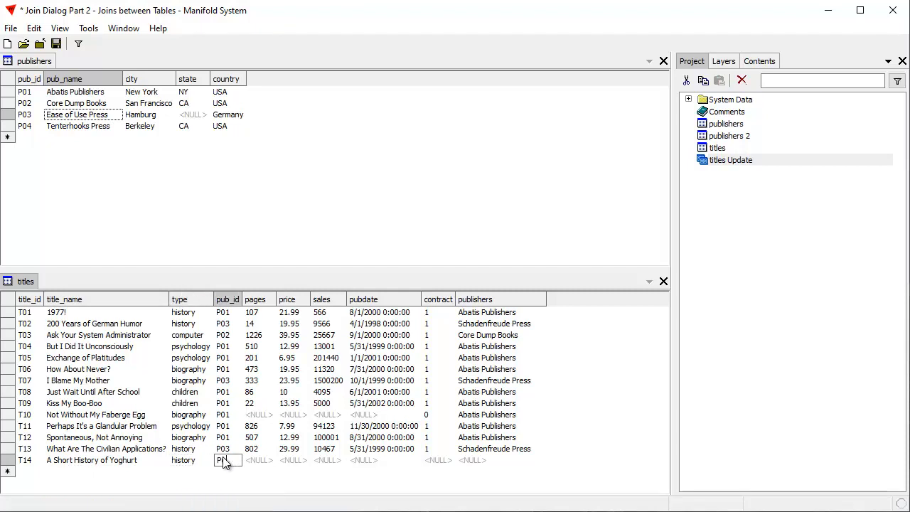
key("Return")
left_click(257, 460)
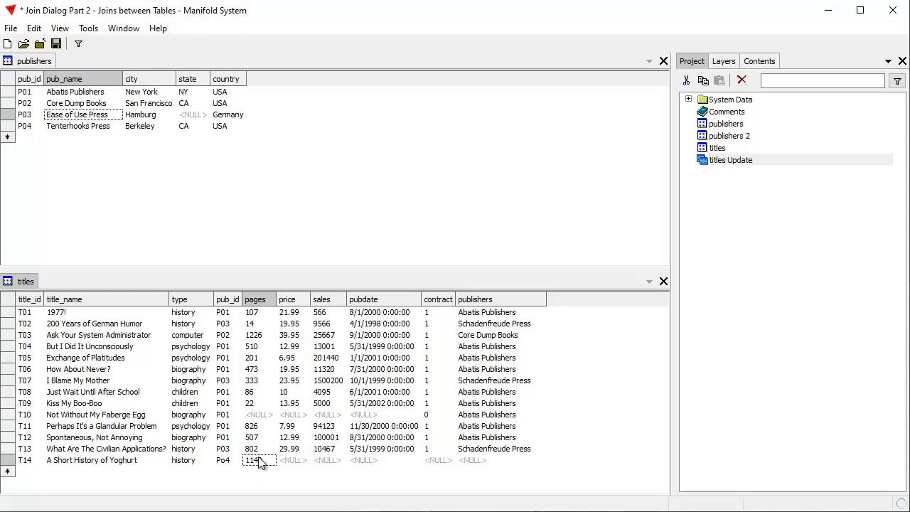
left_click(295, 464)
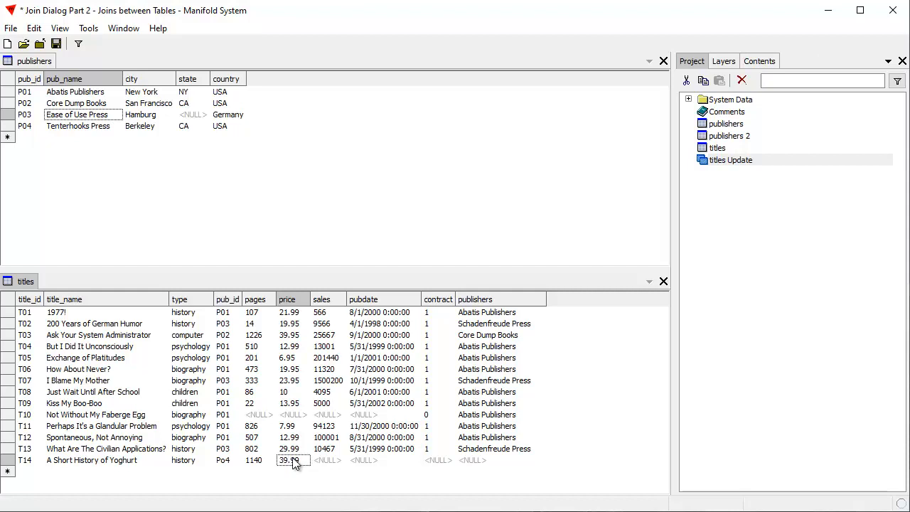
left_click(331, 465)
left_click(331, 463)
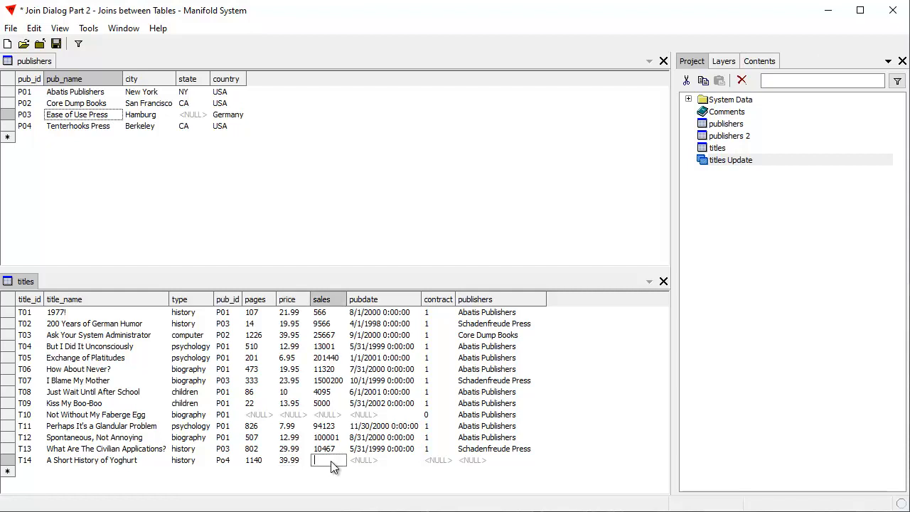
type("3")
Copy the pubdate from record T13 into T14 and change it to 5/31/2019.
left_click(372, 451)
right_click(372, 455)
left_click(387, 474)
left_click(367, 462)
right_click(367, 466)
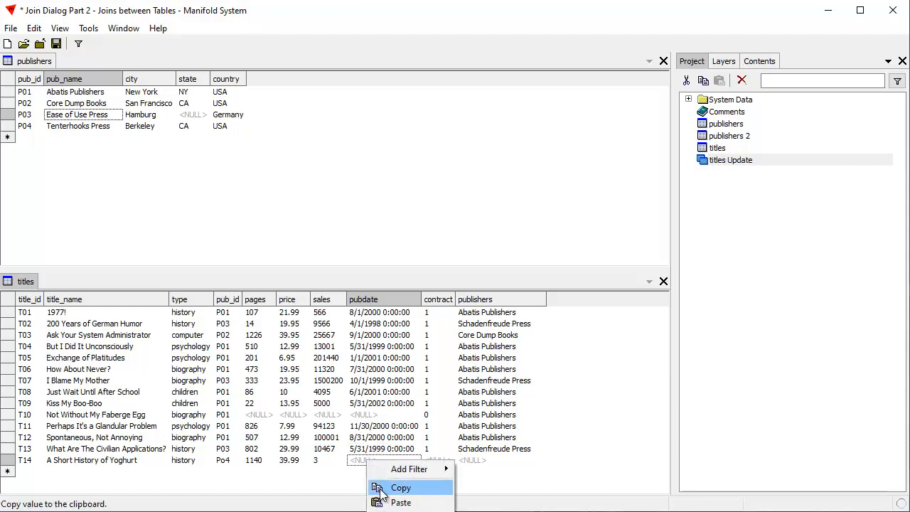
left_click(397, 500)
left_click(384, 463)
left_click_drag(386, 460, 368, 460)
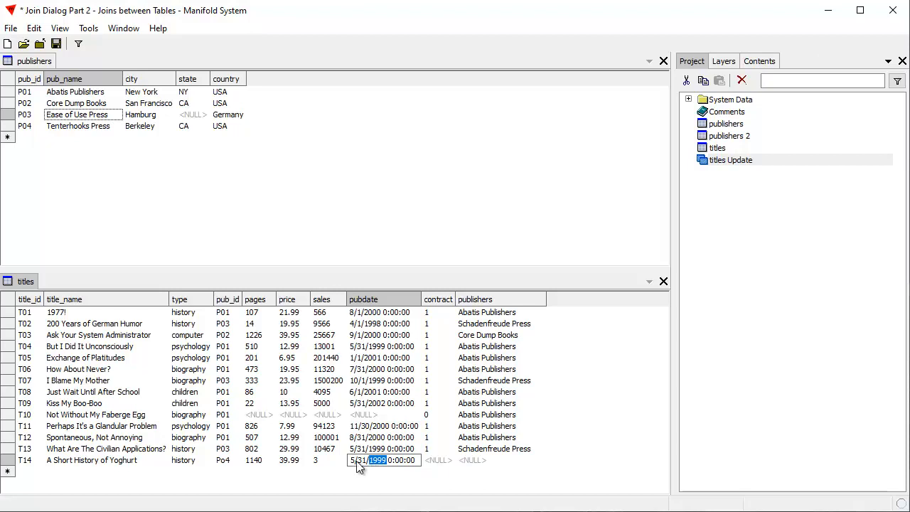
type("2")
key("BackSpace")
type("1/2019")
key("Return")
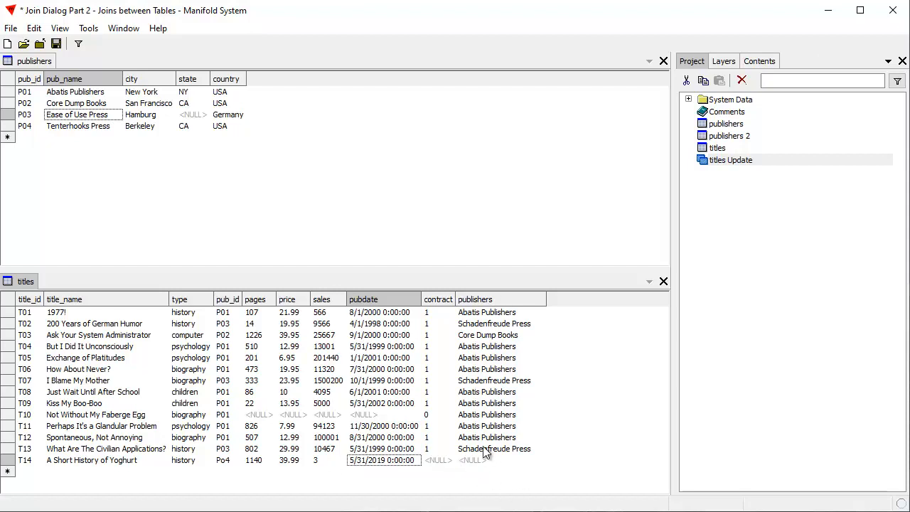
Run the titles Update query to refresh the publishers field with the edited publisher name.
right_click(739, 161)
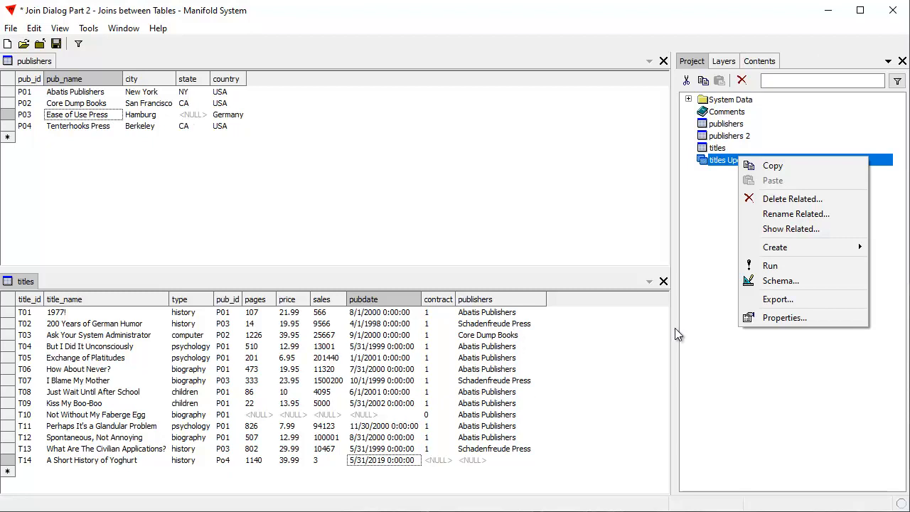
left_click(771, 268)
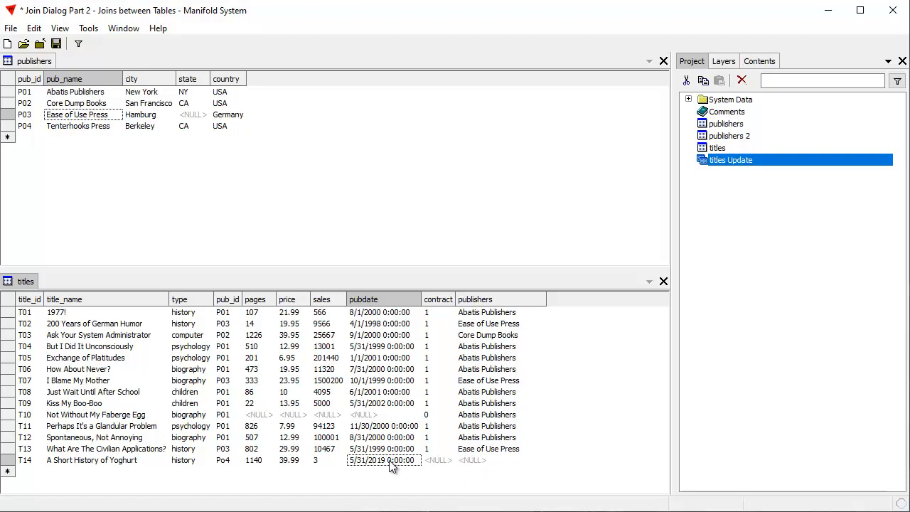
Correct the pub_id of record T14 to P04.
left_click(229, 461)
left_click_drag(227, 460, 222, 460)
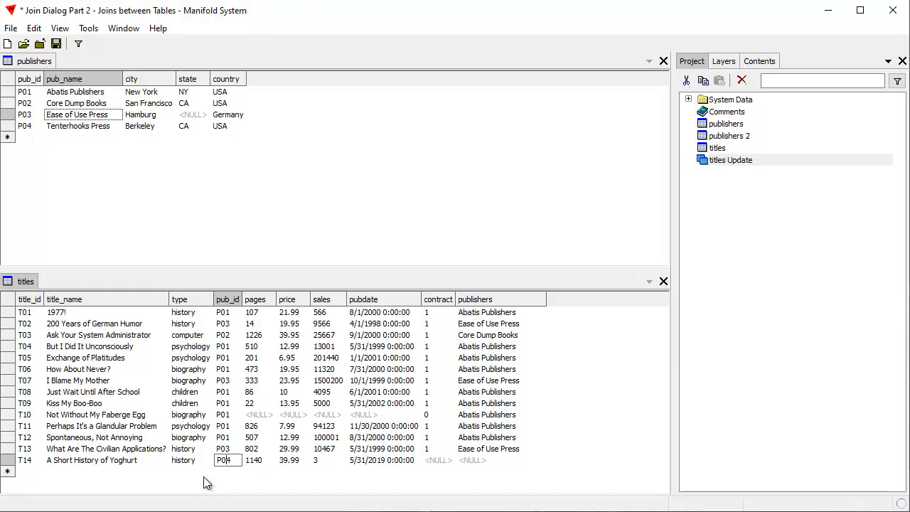
left_click(427, 437)
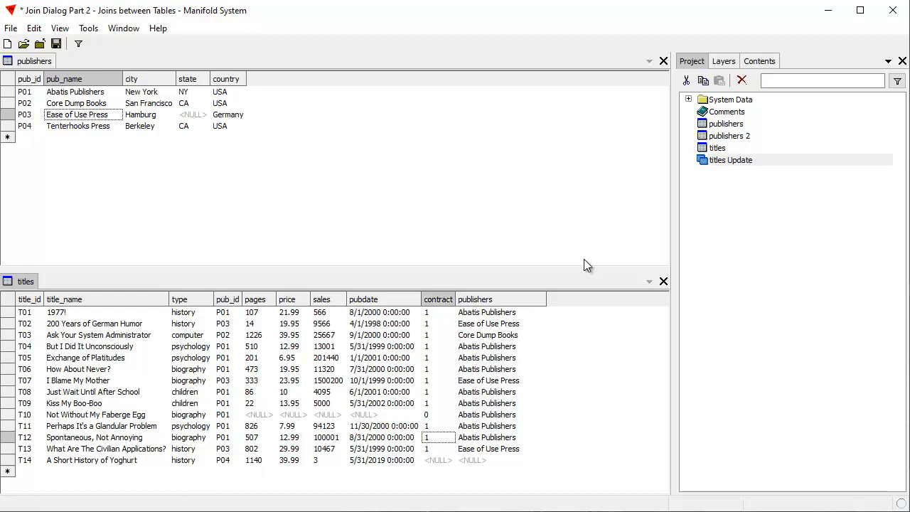
left_click(38, 314)
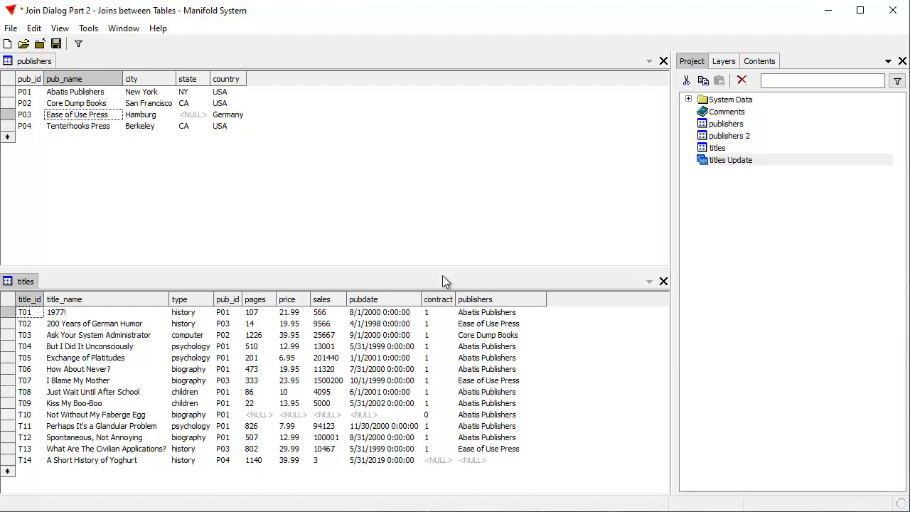
Run the titles Update query again to fill in the publisher for record T14.
left_click(719, 161)
right_click(721, 163)
left_click(762, 273)
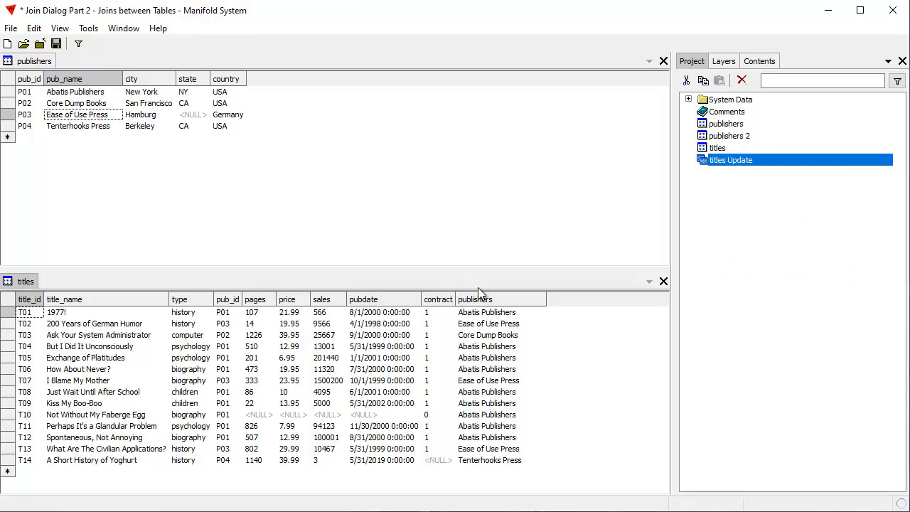
Open the titles Update query, review its auto-generated SQL and close it.
double_click(731, 164)
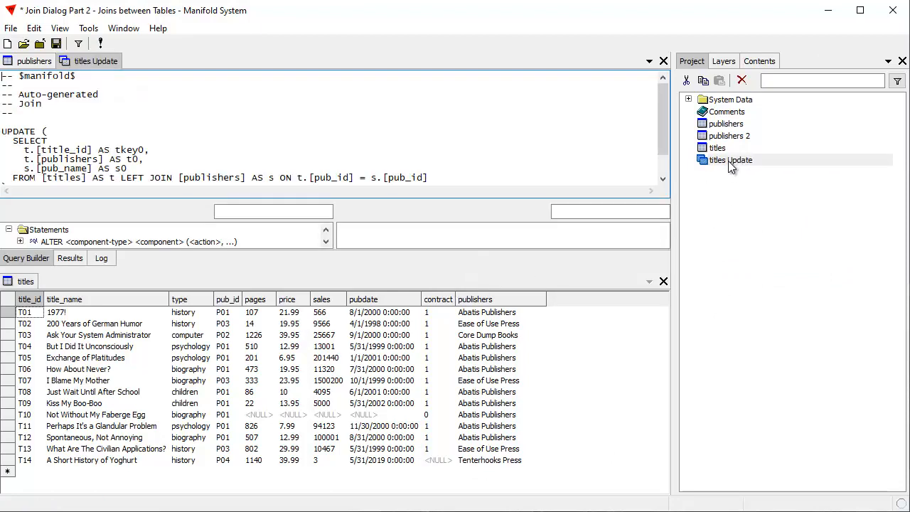
left_click_drag(659, 125, 663, 86)
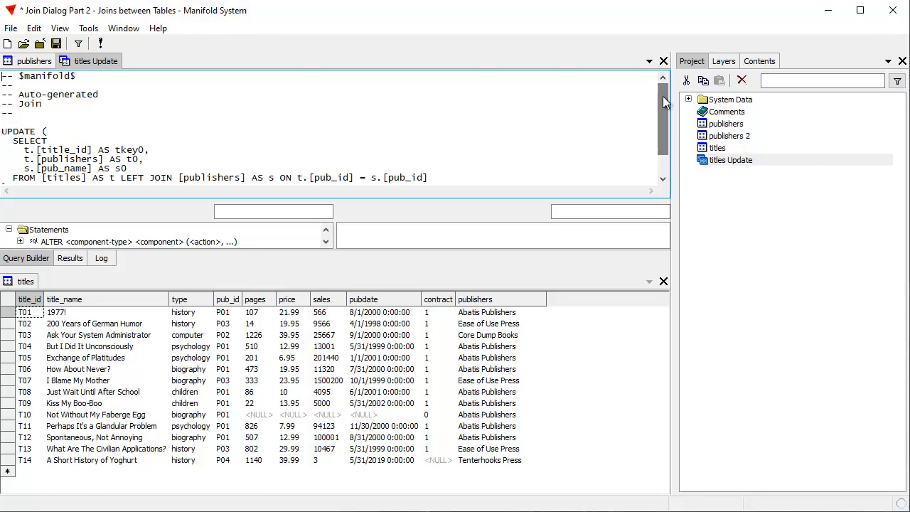
left_click(663, 61)
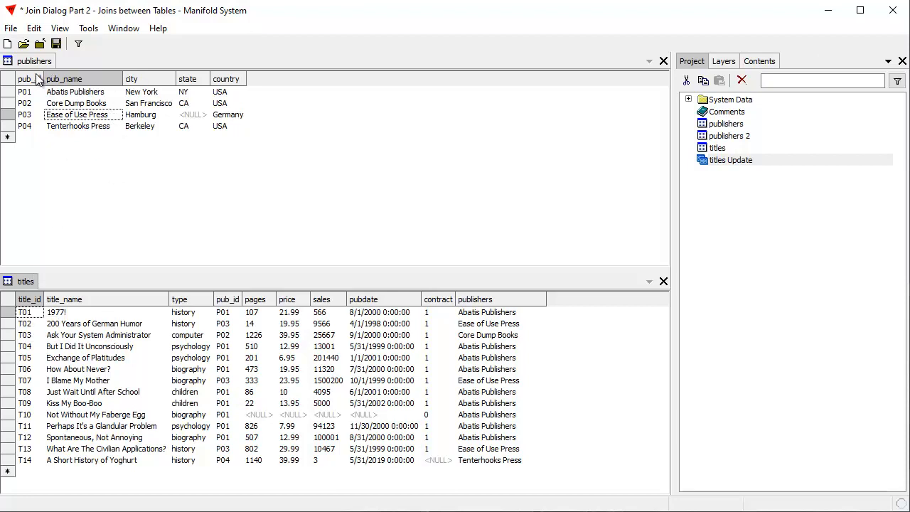
Start a join on the publishers table with titles as the joined table, matching pub_id equal to pub_id.
left_click(34, 28)
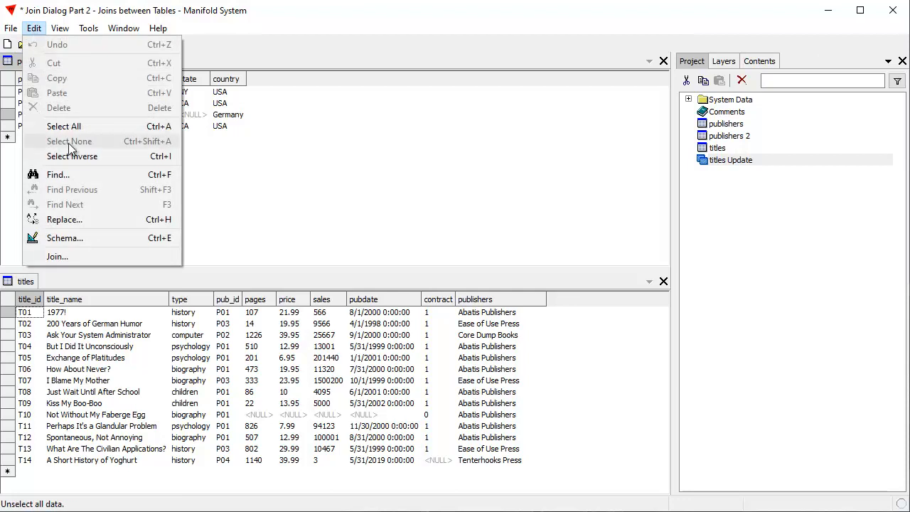
left_click(73, 255)
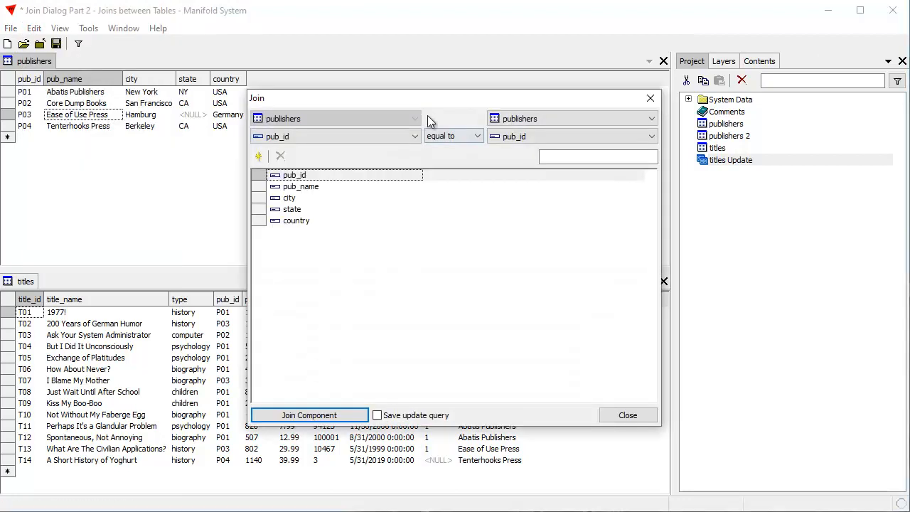
left_click_drag(441, 98, 589, 94)
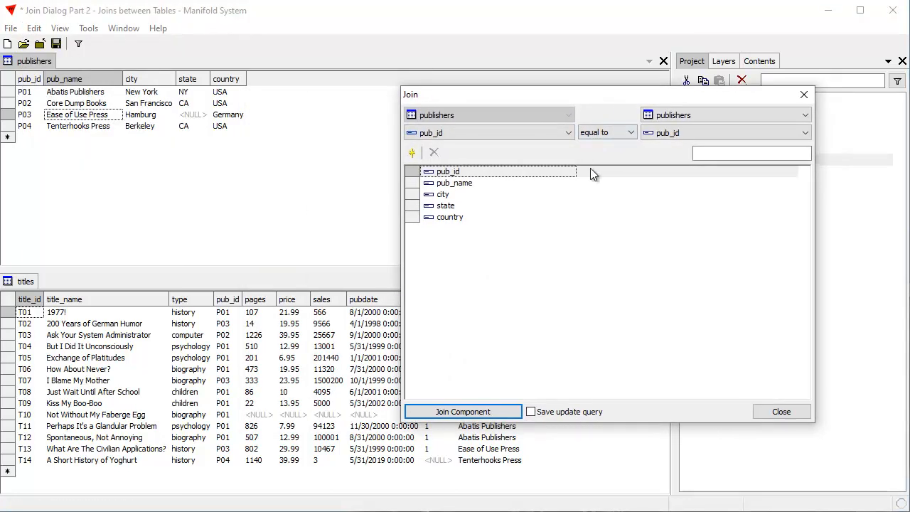
left_click(805, 115)
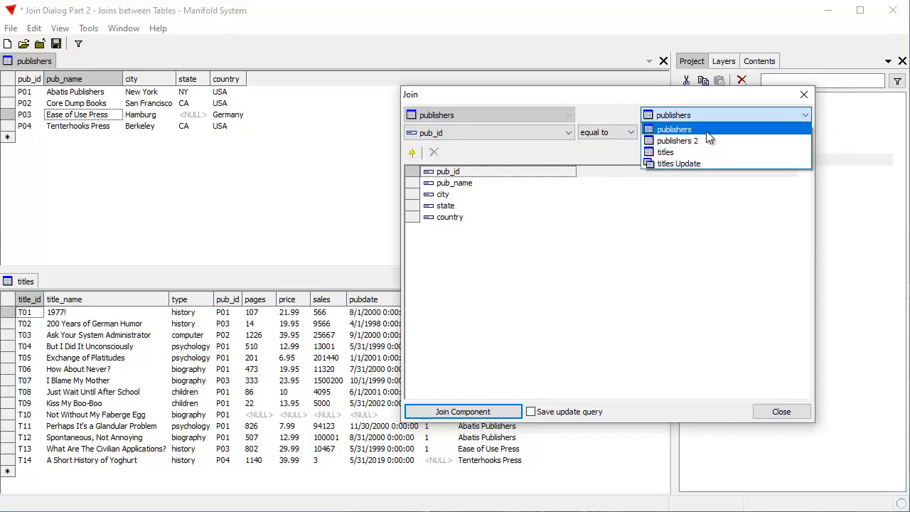
left_click(684, 152)
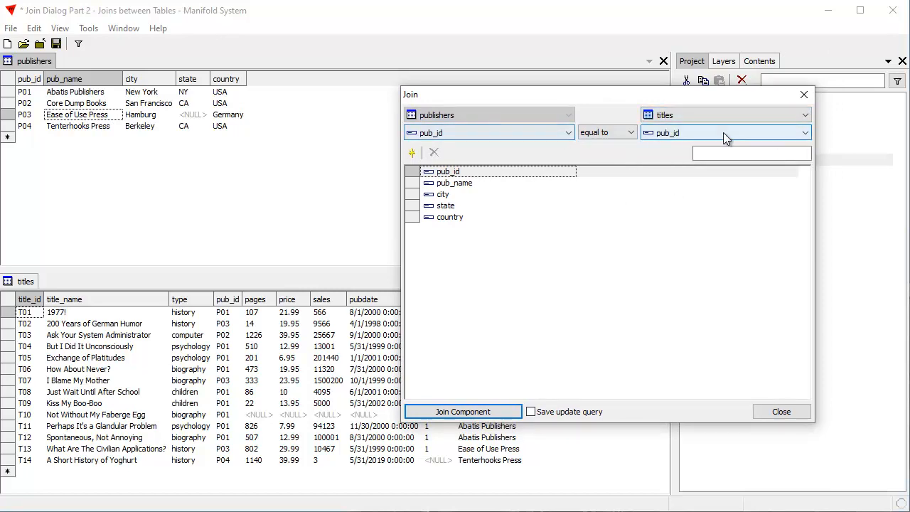
Add a join field from title_name, name it all titles and set its transfer method to join tokens.
left_click_drag(425, 172, 416, 155)
left_click(416, 154)
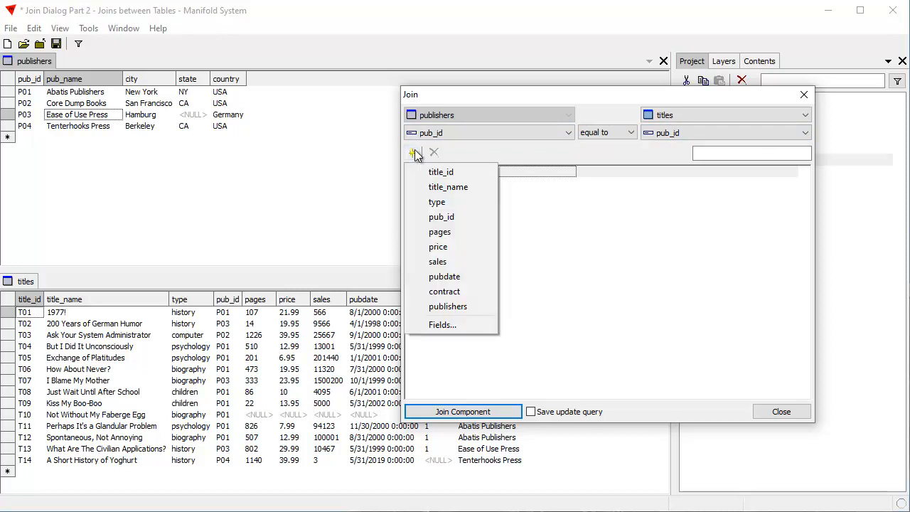
left_click(454, 188)
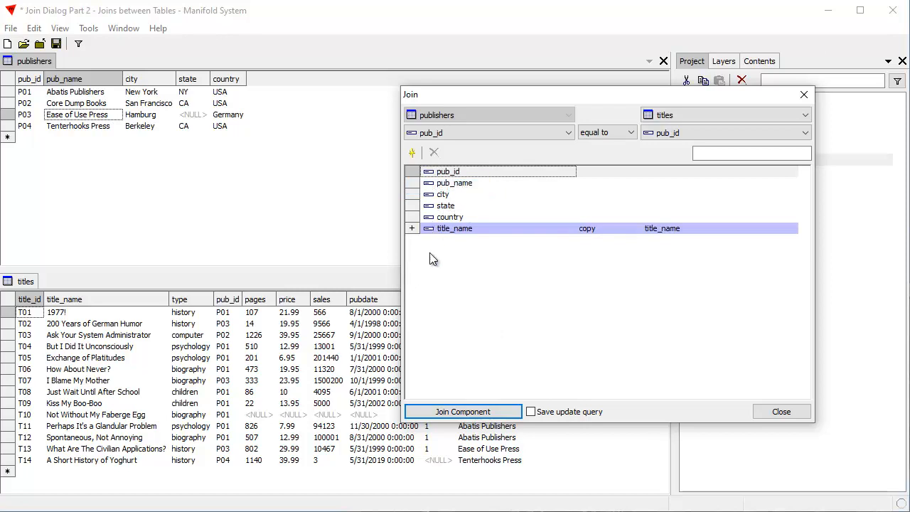
left_click(475, 228)
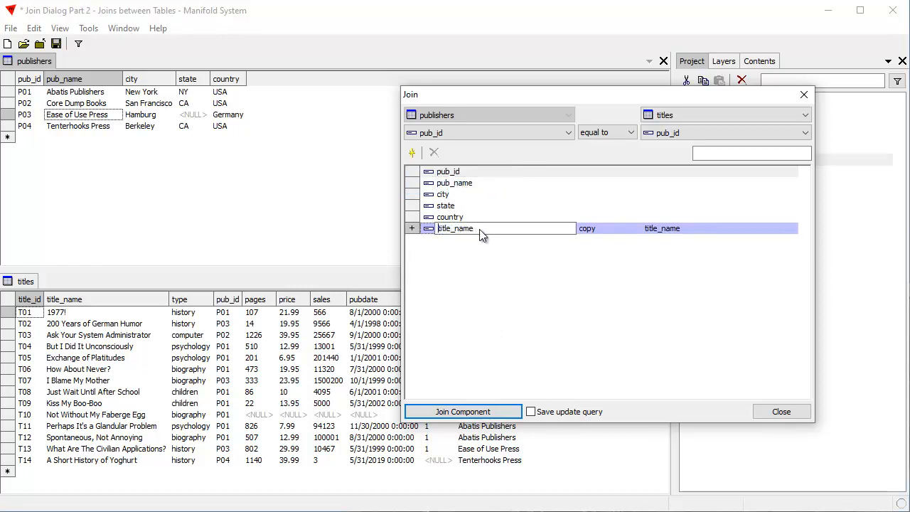
type("all titles")
key("Return")
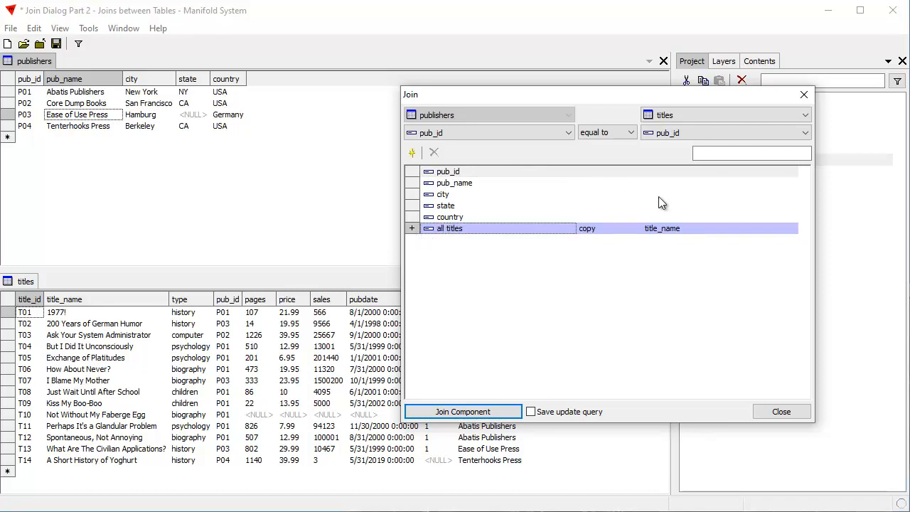
left_click(609, 227)
left_click(607, 228)
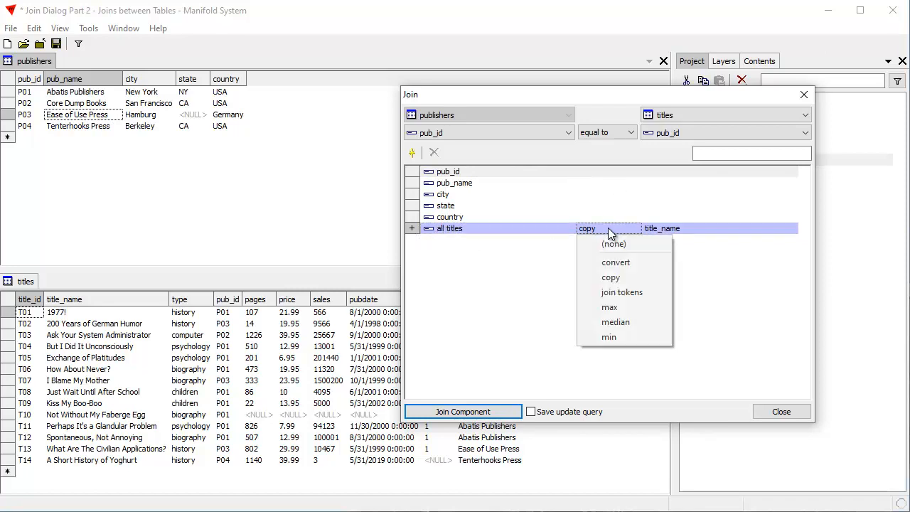
left_click(623, 291)
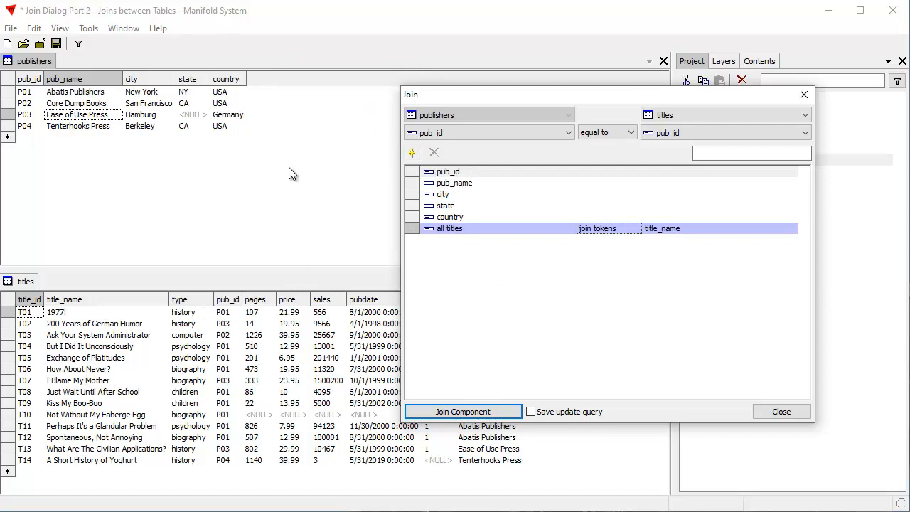
Add a join field from sales, name it average sales and set its transfer method to average.
left_click(413, 154)
left_click(437, 260)
left_click(455, 238)
type("average sales")
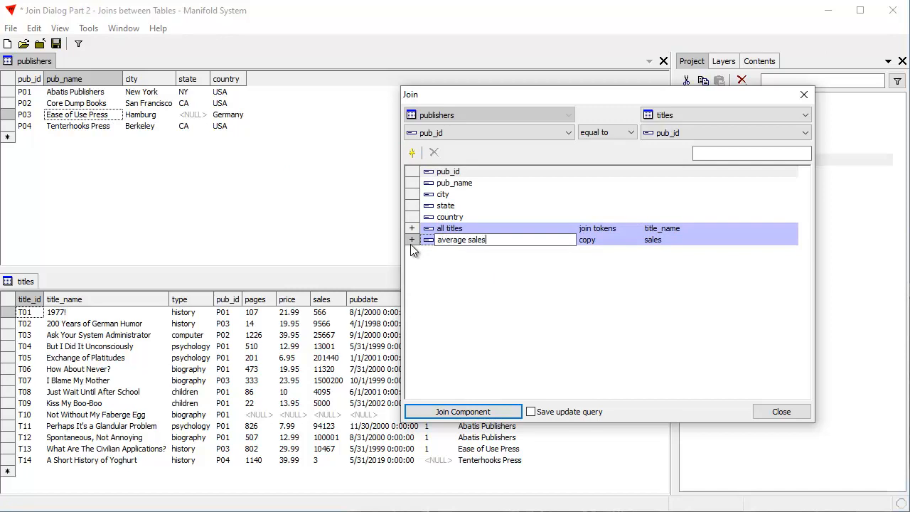
key("Return")
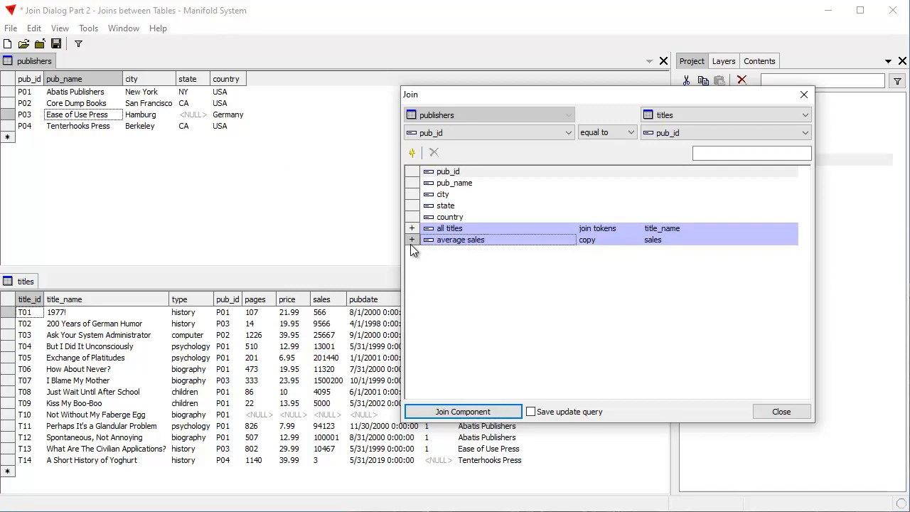
left_click(593, 239)
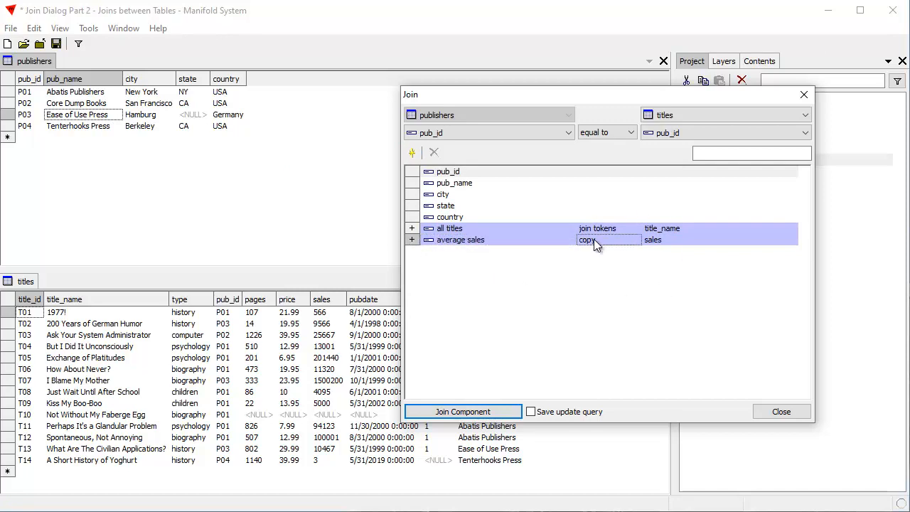
left_click(593, 239)
left_click(607, 273)
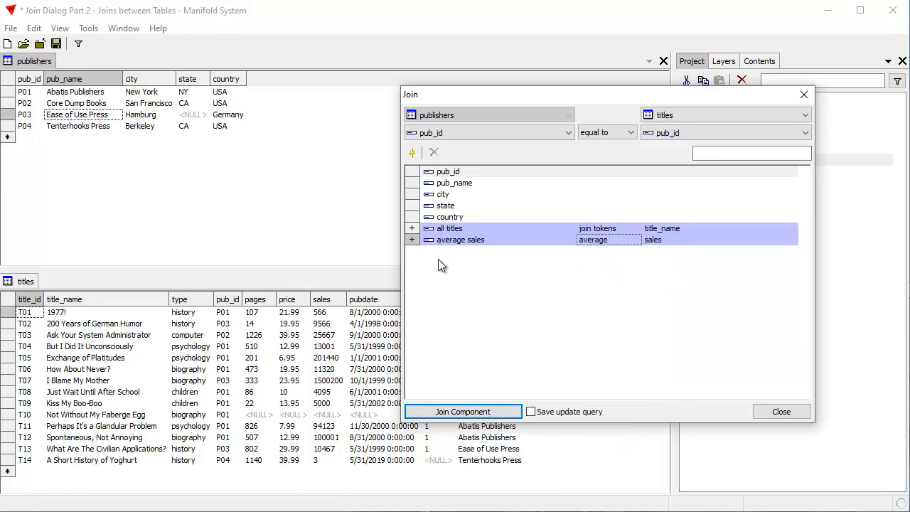
Add a join field from pubdate, name it last publication and set its transfer method to max.
left_click(415, 154)
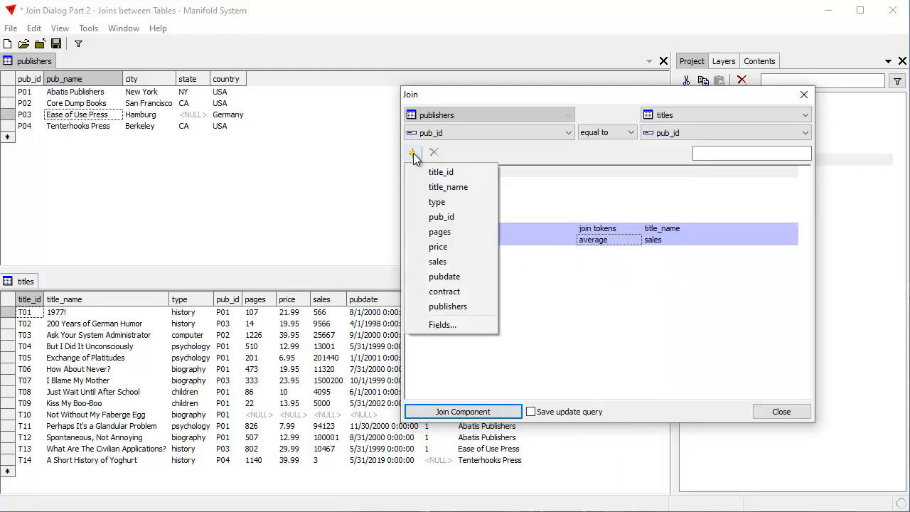
left_click(465, 277)
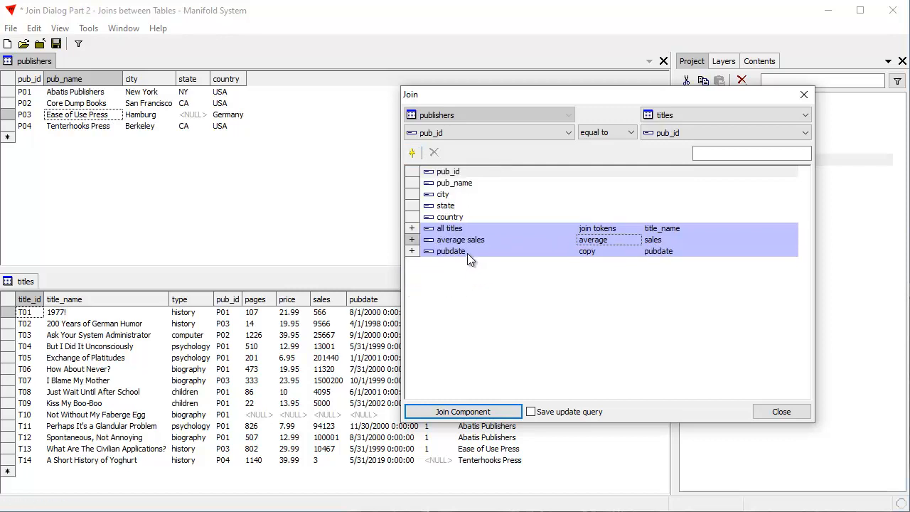
left_click(467, 252)
type(";ate")
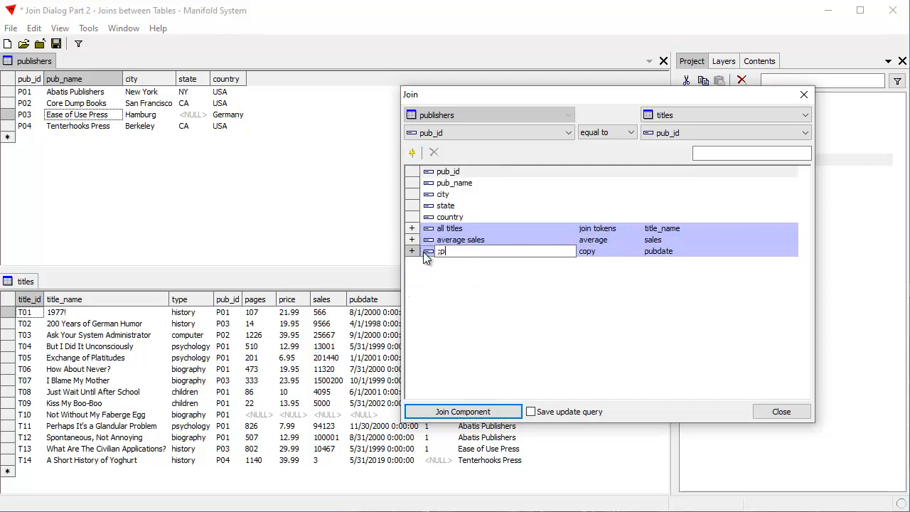
key("BackSpace")
key("BackSpace")
key("BackSpace")
type("st publica")
key("BackSpace")
type("ation")
key("Return")
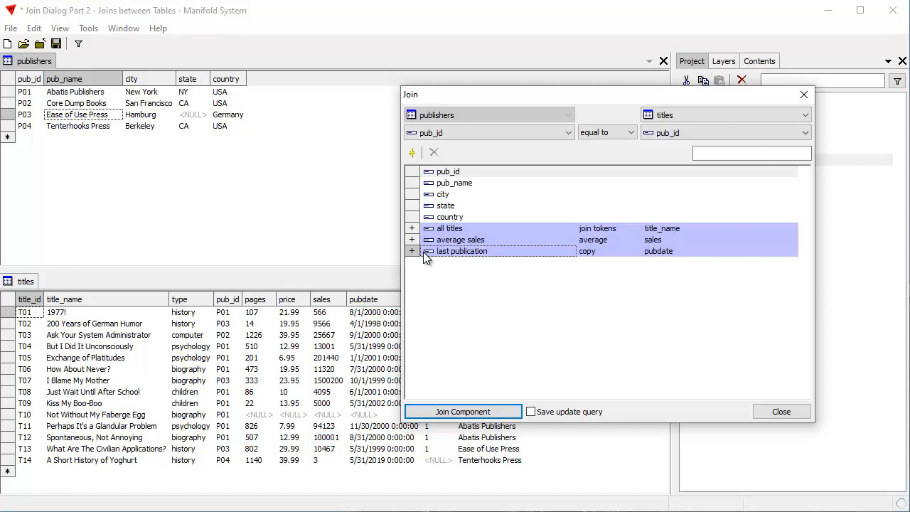
left_click(604, 250)
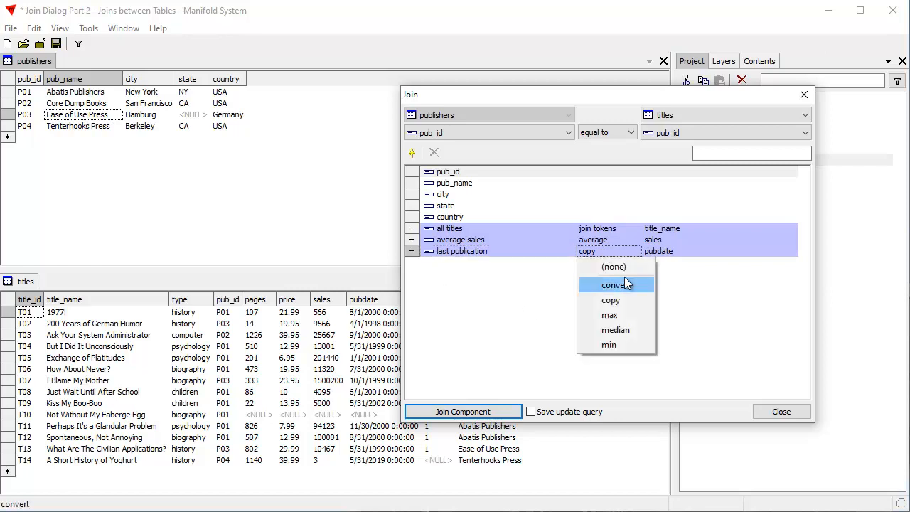
left_click(626, 317)
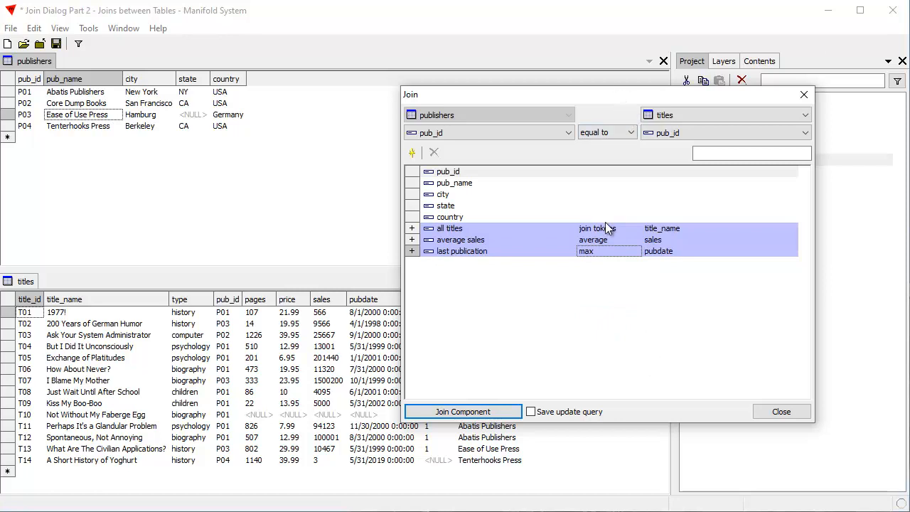
Run the join with the update query saved, and widen the all titles column in the publishers table.
left_click(531, 412)
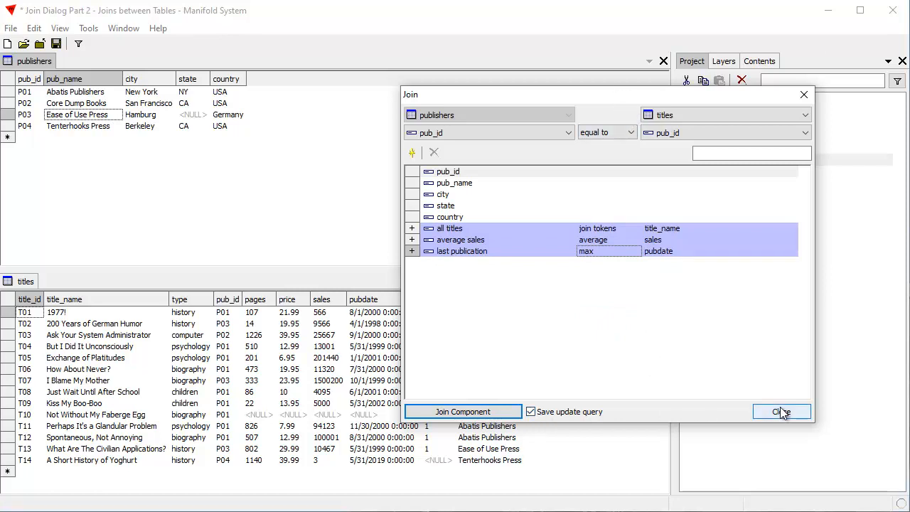
left_click(495, 413)
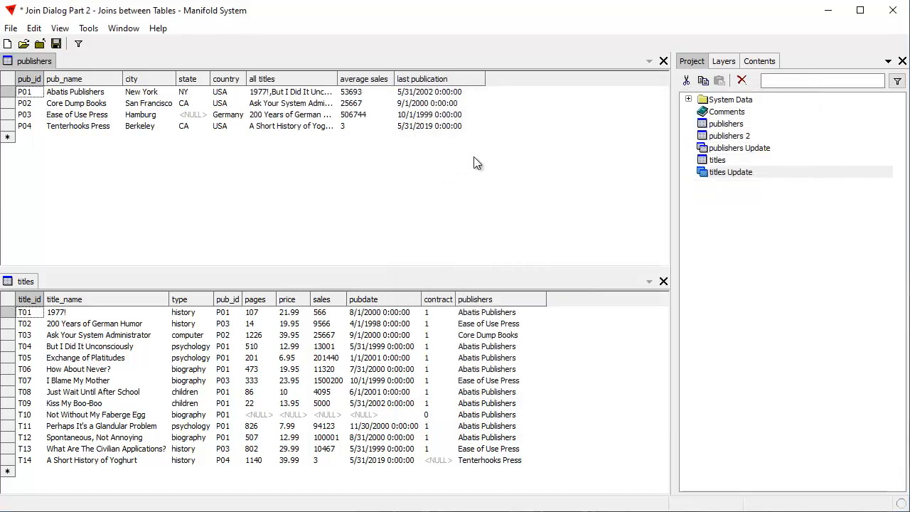
left_click_drag(337, 79, 387, 79)
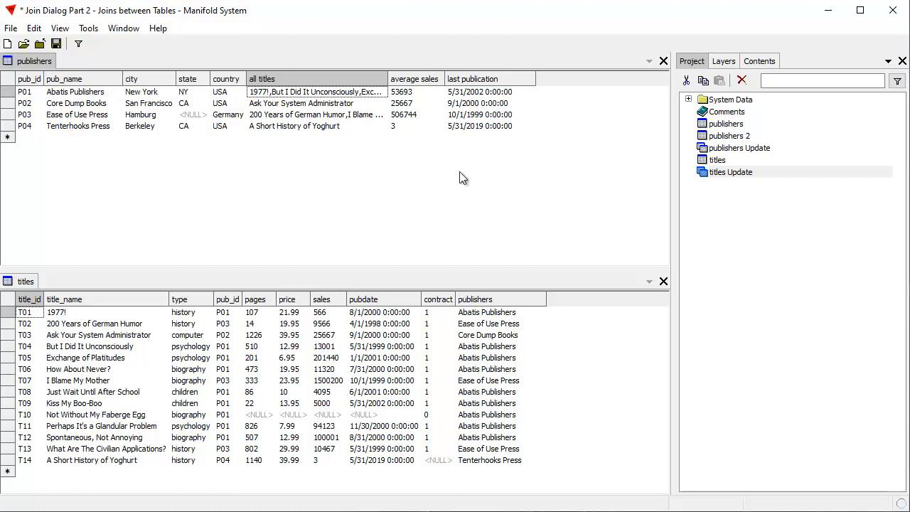
Open the publishers Update query in a floating window, set the StringJoinTokens separator to ', ' and run the query.
left_click(751, 149)
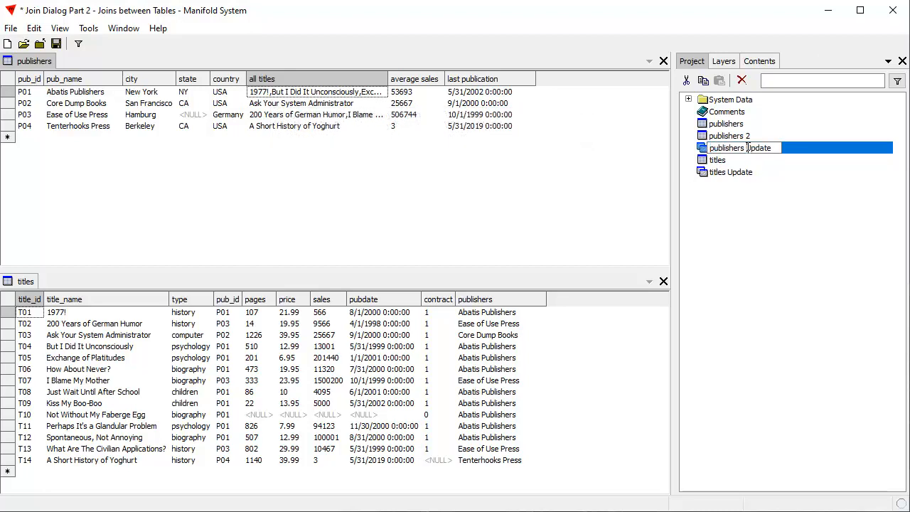
left_click(775, 175)
double_click(769, 150)
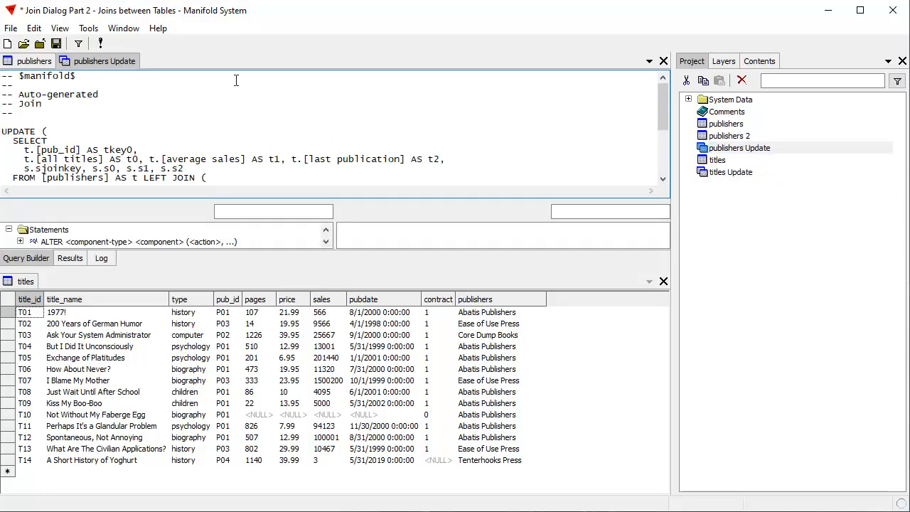
double_click(110, 63)
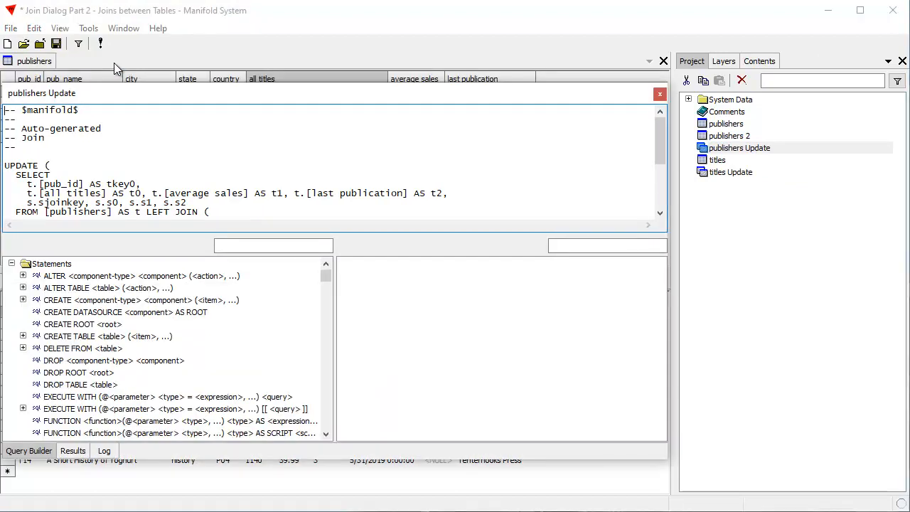
left_click_drag(269, 96, 352, 91)
left_click_drag(392, 222, 386, 317)
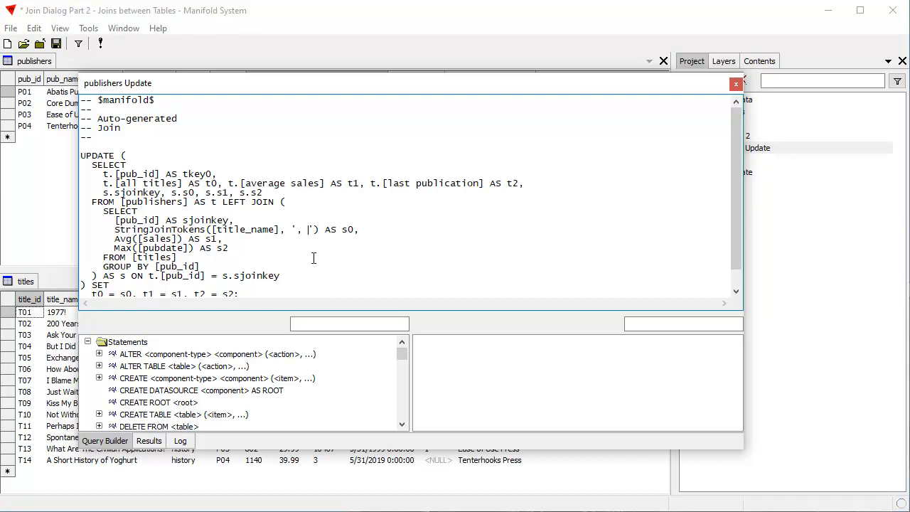
left_click_drag(405, 90, 453, 166)
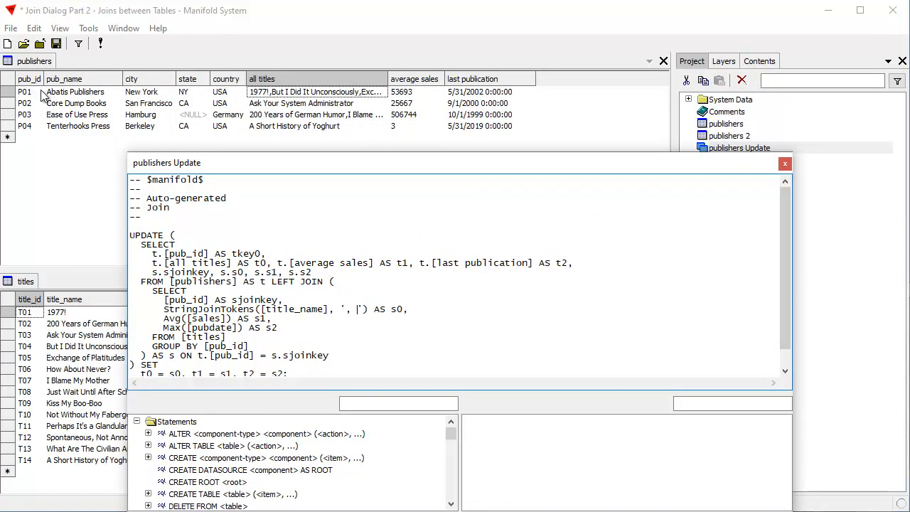
left_click(100, 44)
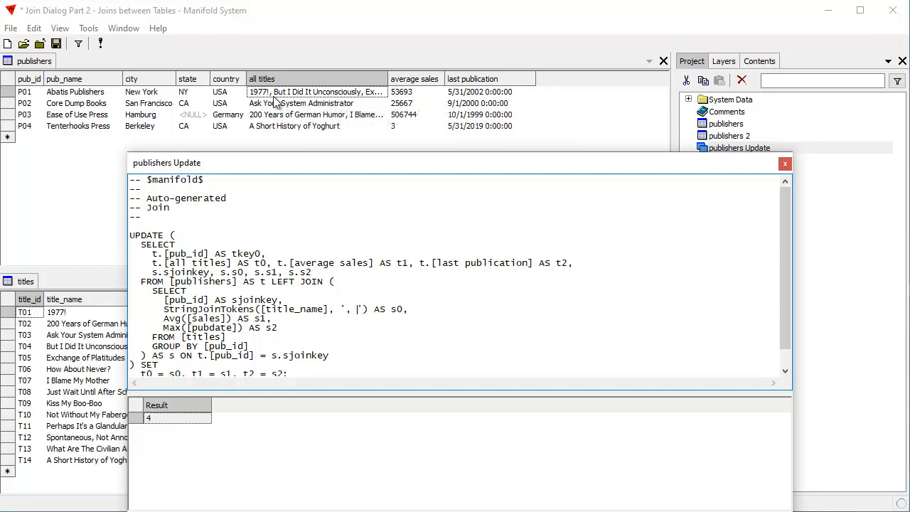
Open the Comments component and copy its StringJoinTokens line that builds a JSON "Title" list.
double_click(731, 112)
left_click_drag(436, 85, 2, 85)
key("ctrl+c")
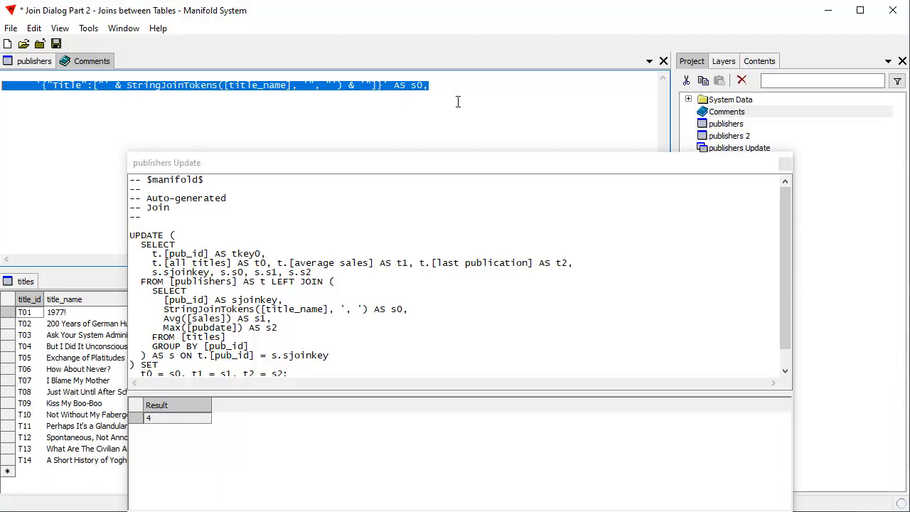
right_click(78, 86)
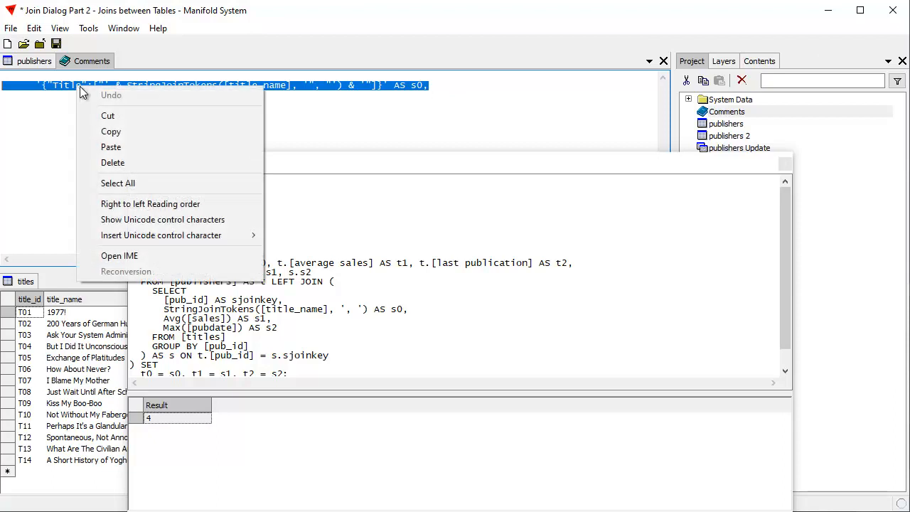
left_click(119, 131)
Replace the StringJoinTokens line in the publishers Update query with the copied JSON "Title" expression and close the query window.
left_click(32, 62)
left_click(279, 162)
left_click_drag(422, 313, 92, 310)
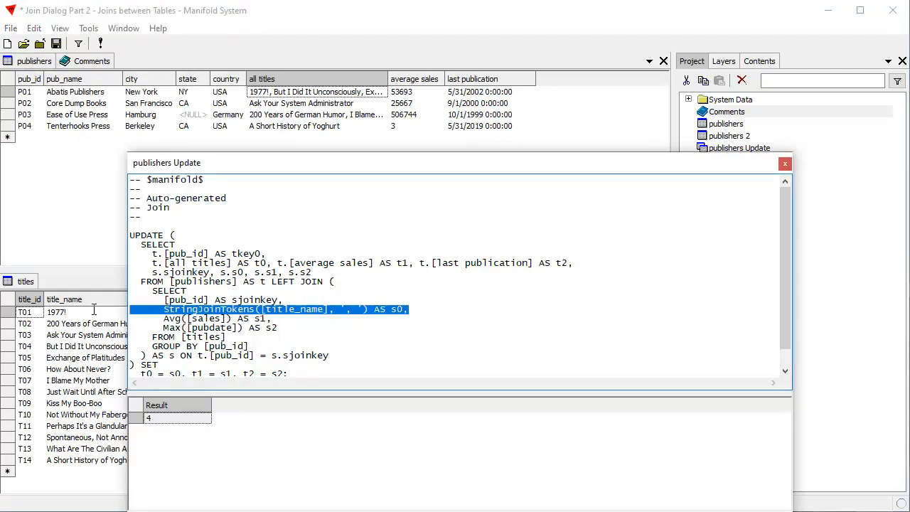
key("ctrl+v")
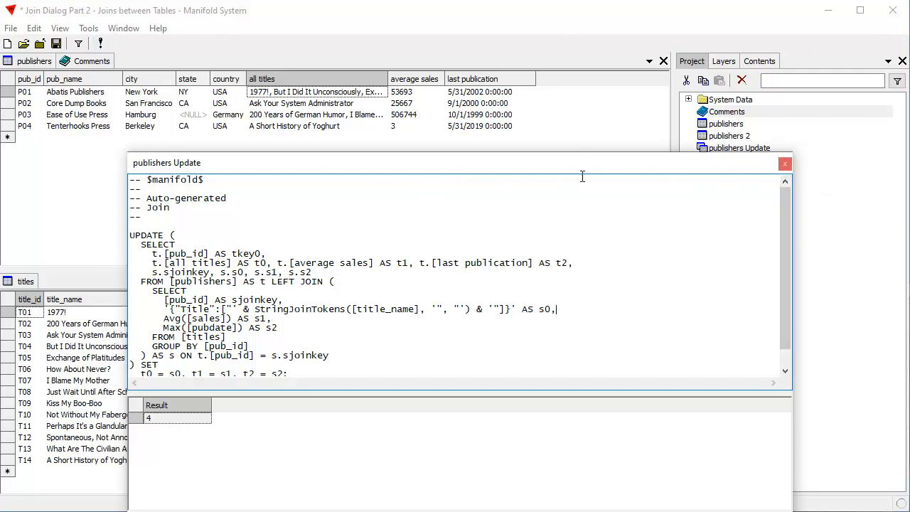
left_click(784, 165)
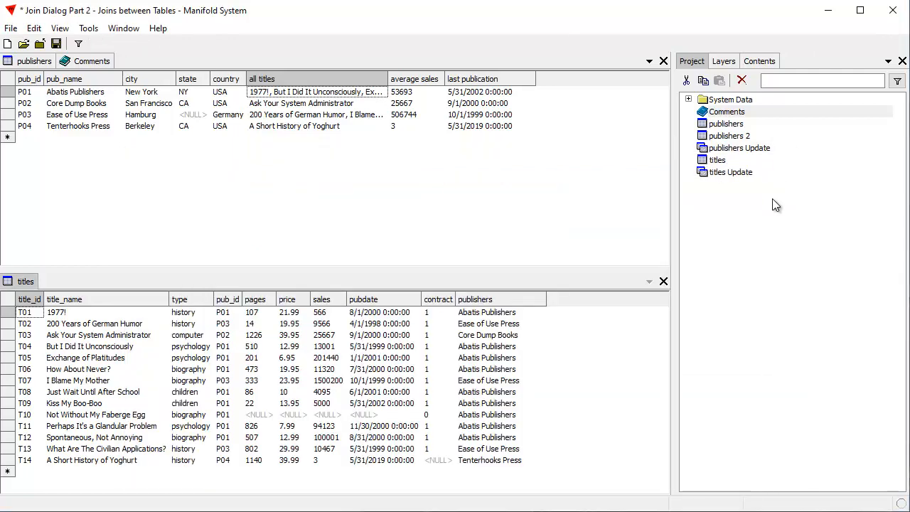
Run the publishers Update query and slightly widen the all titles column in the publishers table.
left_click(724, 149)
right_click(725, 153)
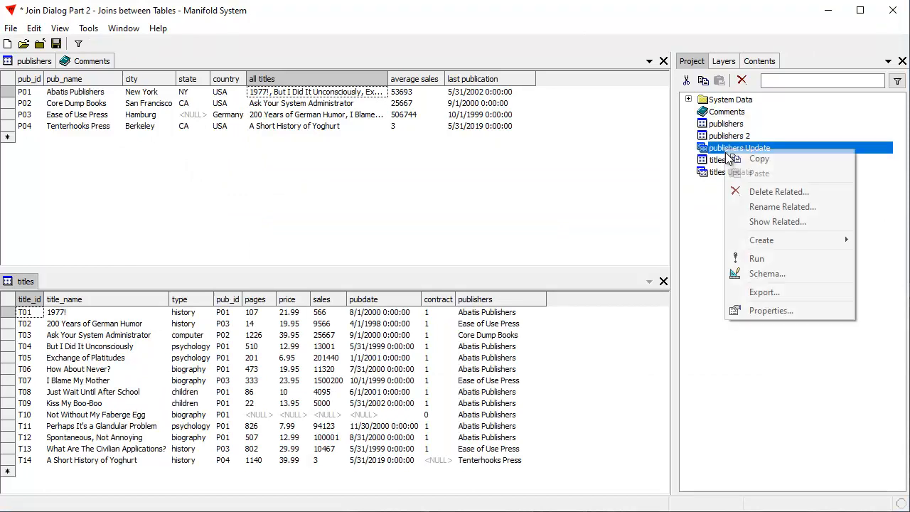
left_click(757, 260)
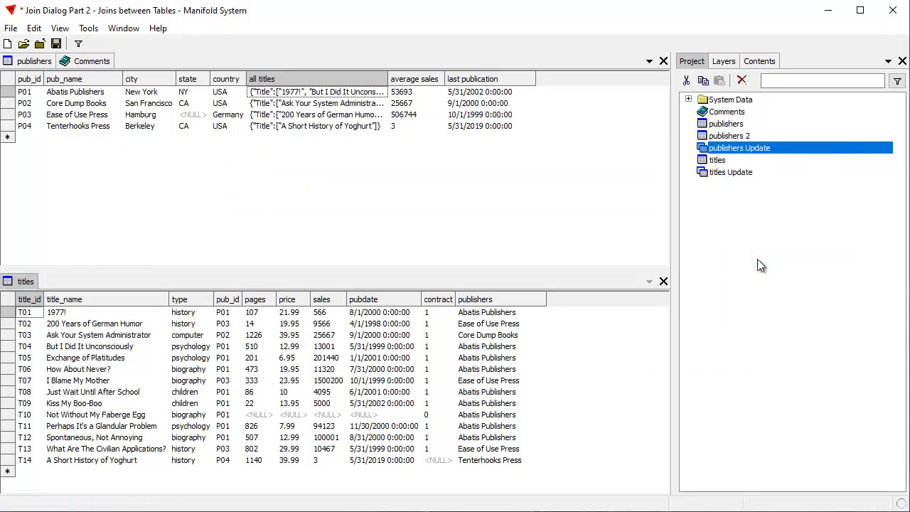
left_click_drag(388, 79, 481, 79)
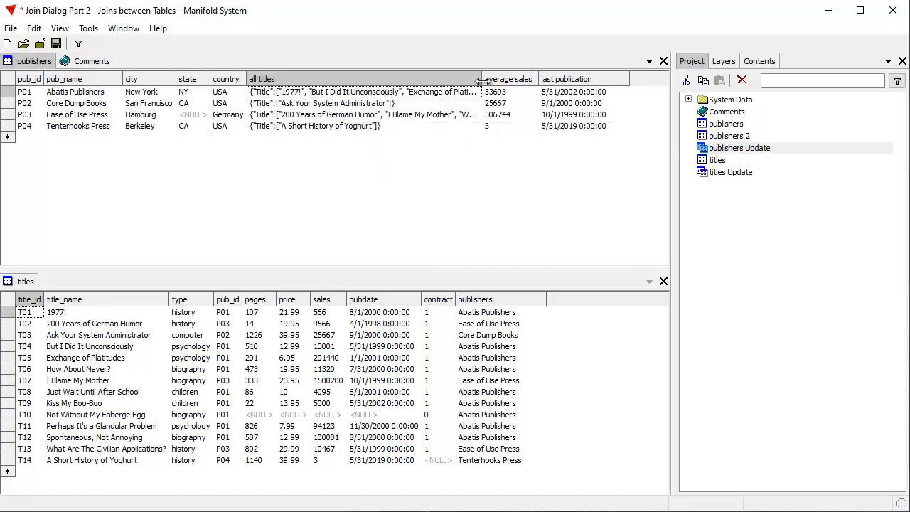
left_click_drag(481, 79, 403, 76)
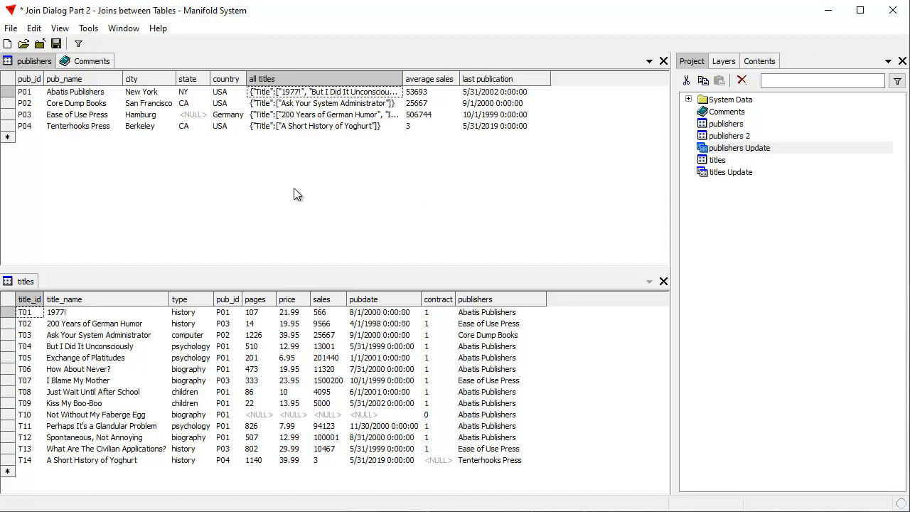
Open the publishers 2 table and set up a join to the titles table, matching pub_id equal to pub_id.
double_click(746, 138)
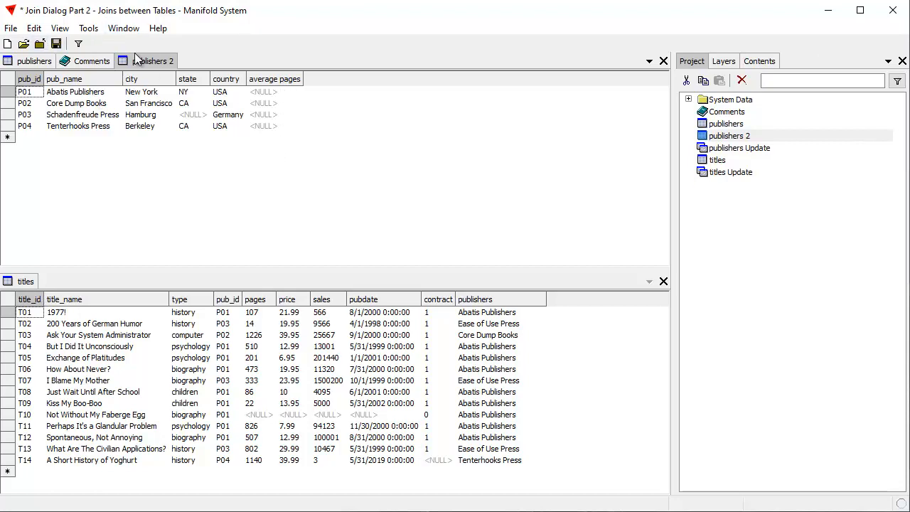
left_click(34, 30)
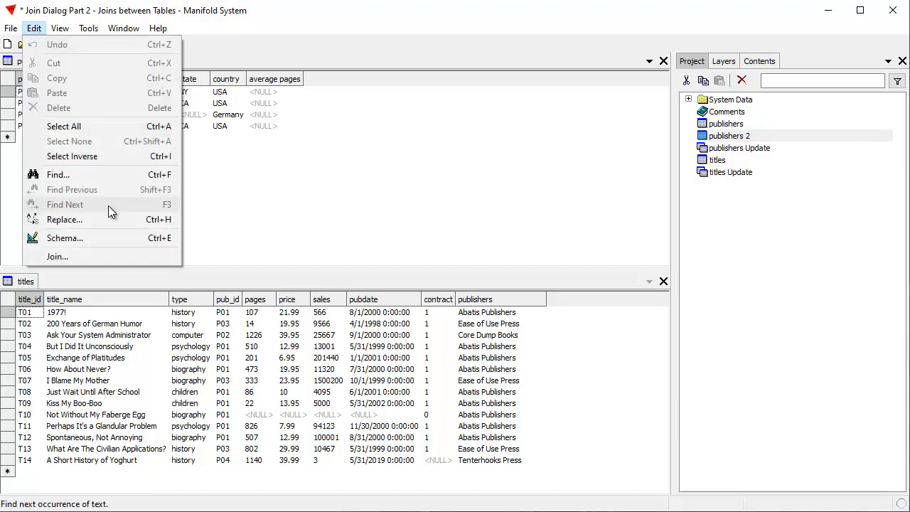
left_click(58, 257)
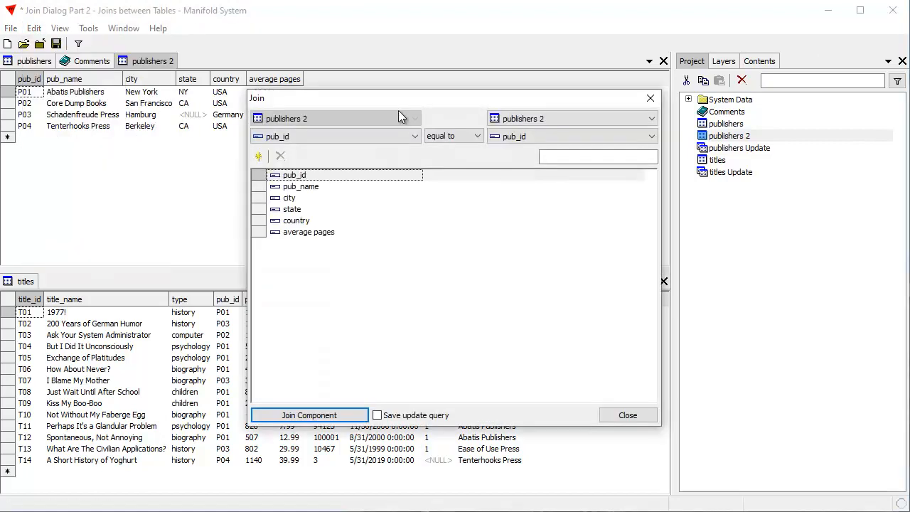
left_click_drag(412, 101, 585, 90)
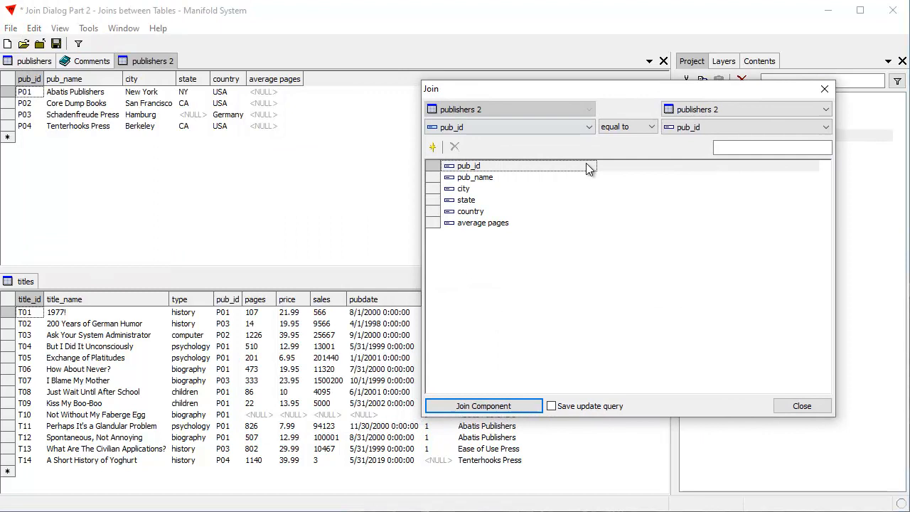
left_click(518, 224)
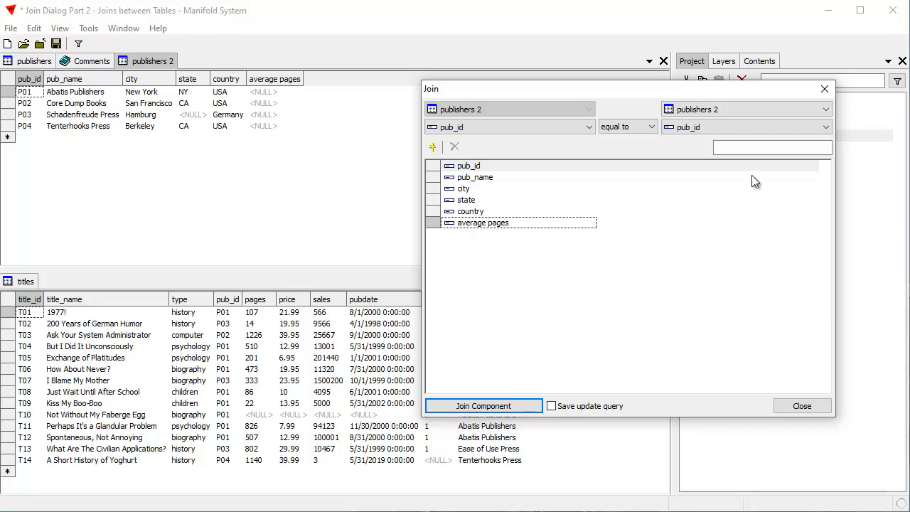
left_click(826, 109)
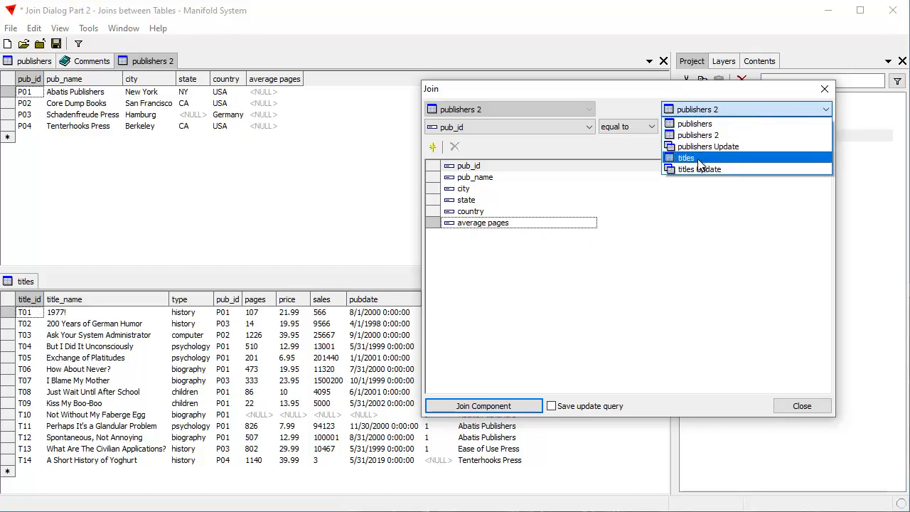
left_click(696, 157)
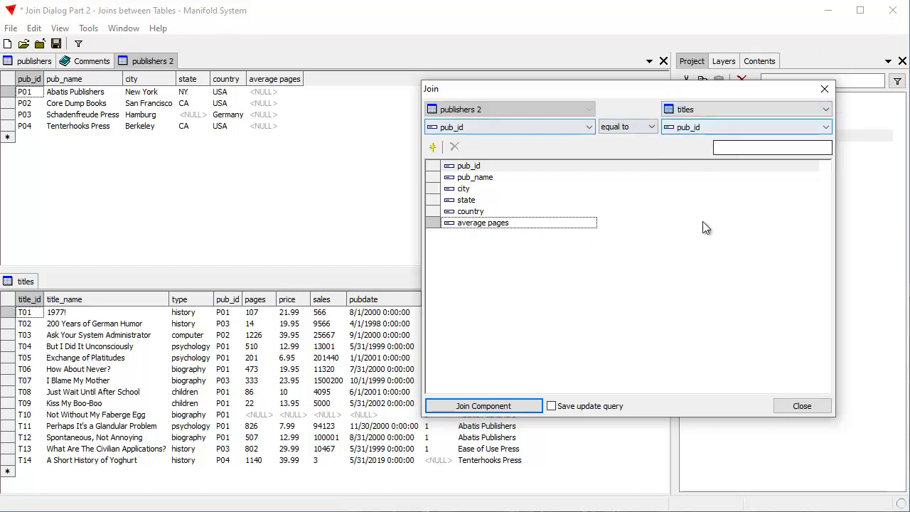
Fill the average pages field with the average of pages from titles and run the join with the update query saved.
left_click(724, 220)
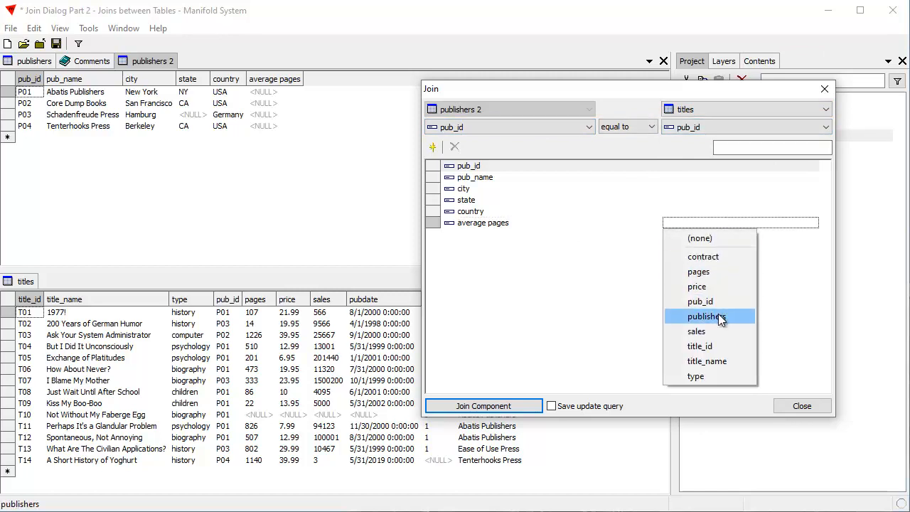
left_click(713, 270)
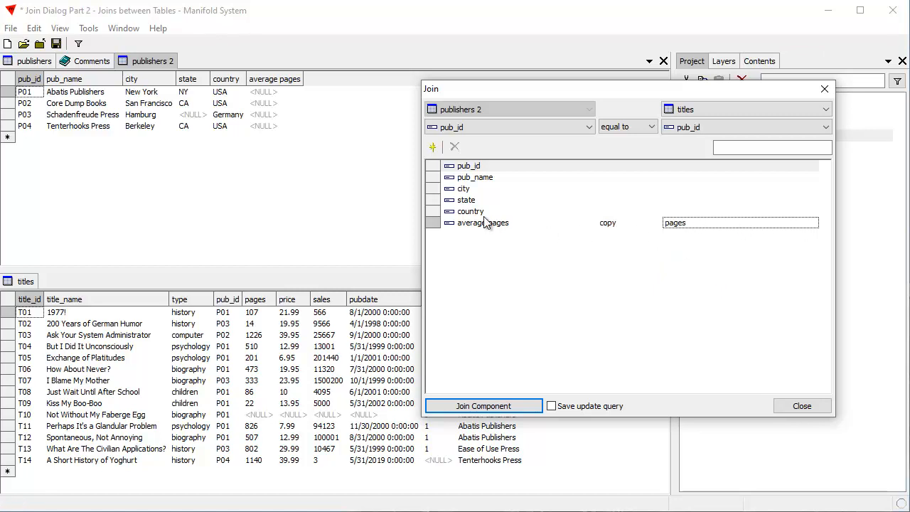
left_click(611, 225)
left_click(610, 225)
left_click(637, 258)
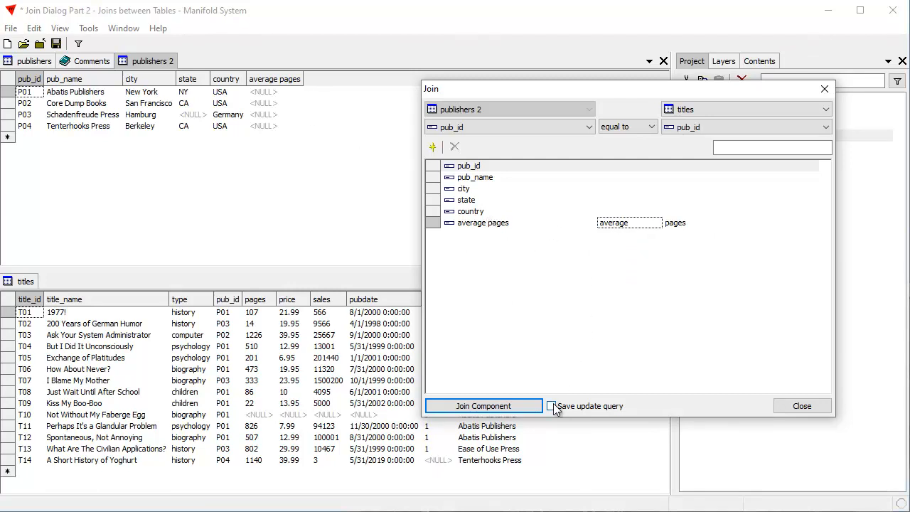
left_click(507, 407)
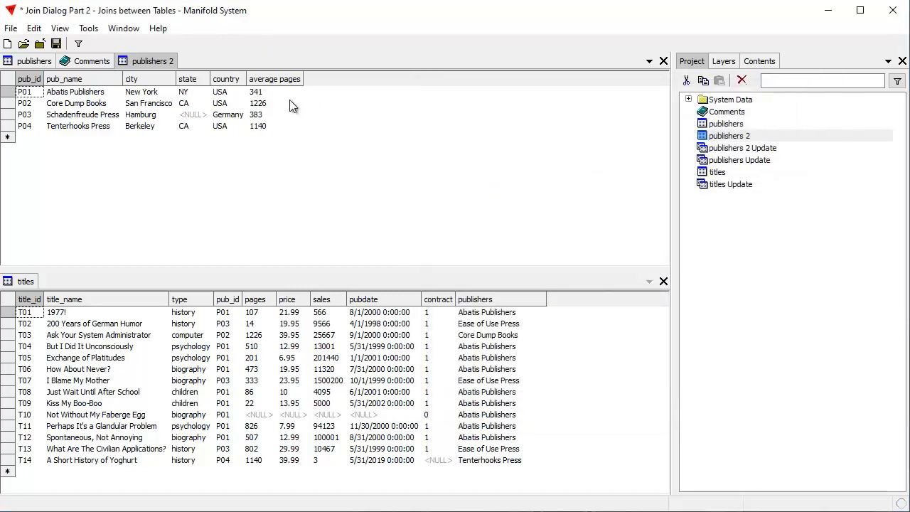